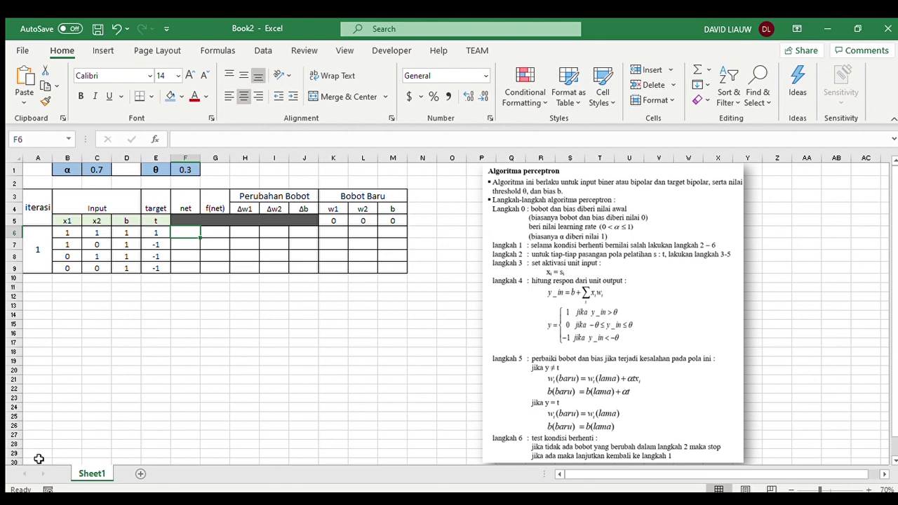
# Review the table's net, f(net) and new-weight columns, including the initial weights in K5:M5
pyautogui.moveTo(329, 266); pyautogui.dragTo(389, 265)
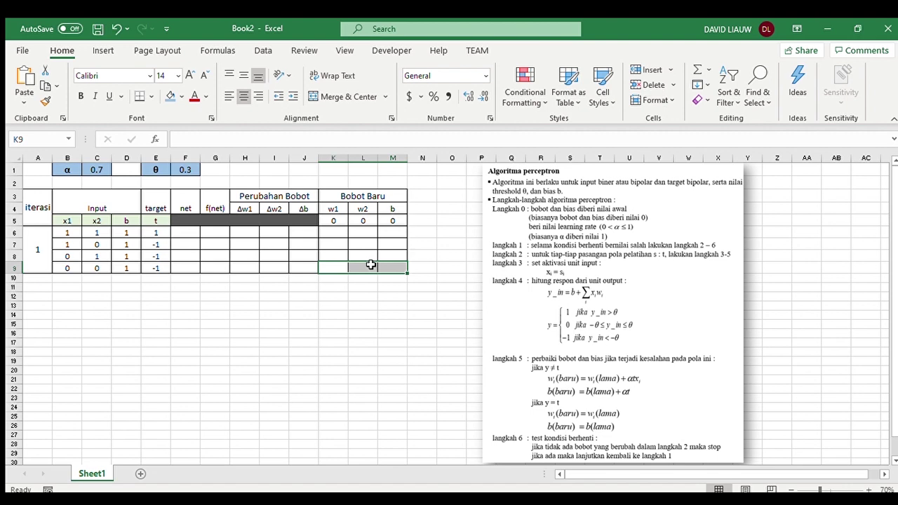
pyautogui.click(391, 322)
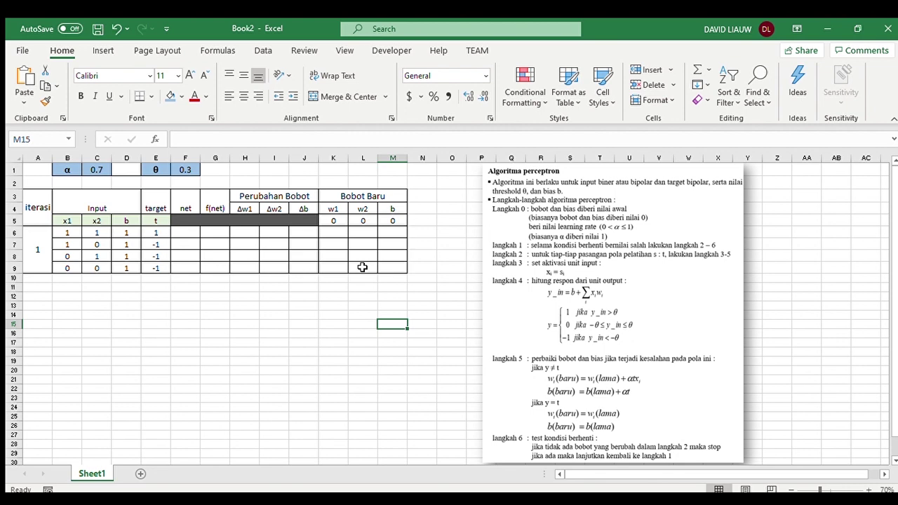
pyautogui.click(183, 205)
pyautogui.click(220, 204)
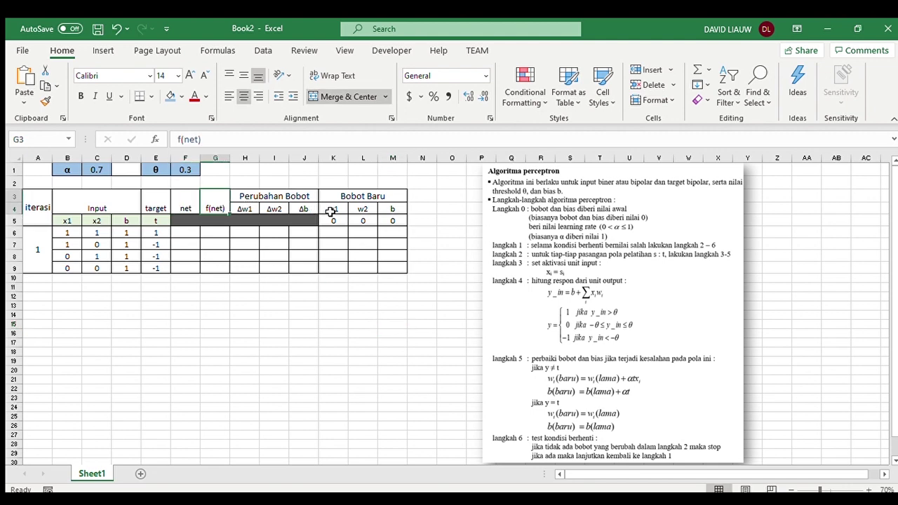
pyautogui.click(273, 304)
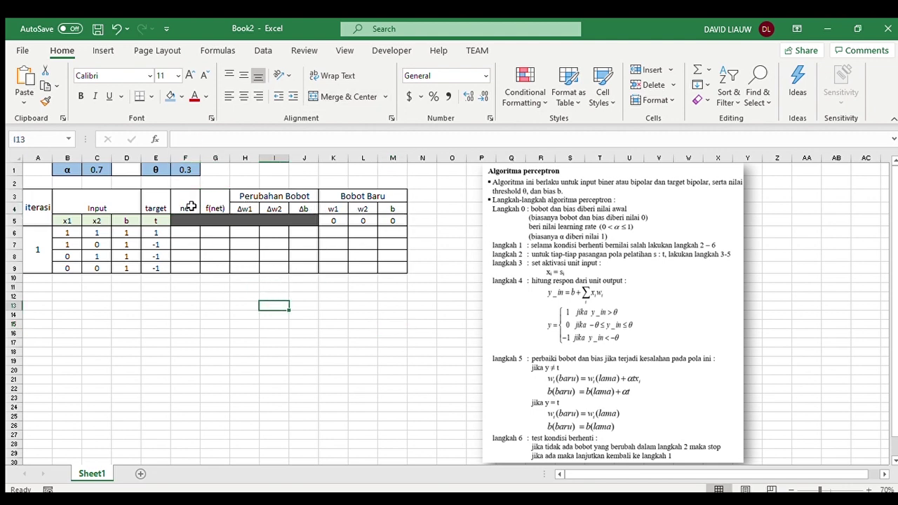
pyautogui.click(191, 206)
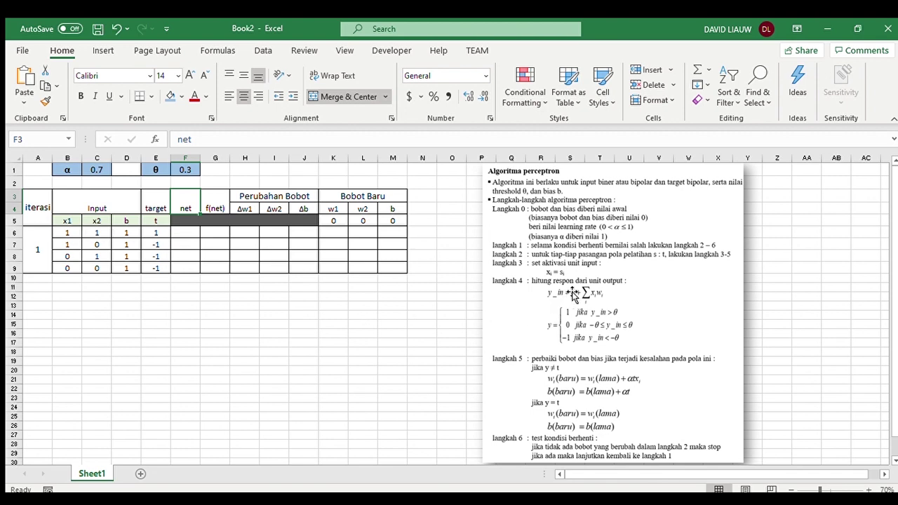
pyautogui.click(218, 204)
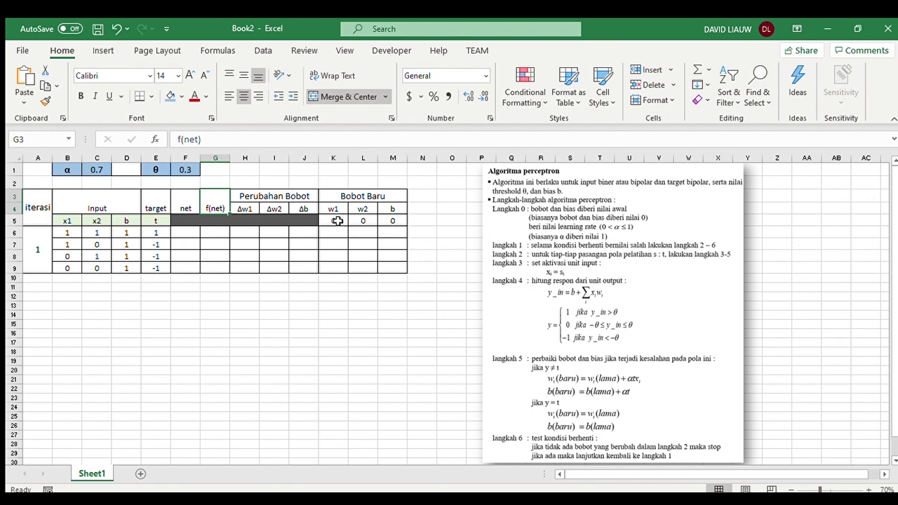
pyautogui.moveTo(337, 220); pyautogui.dragTo(388, 223)
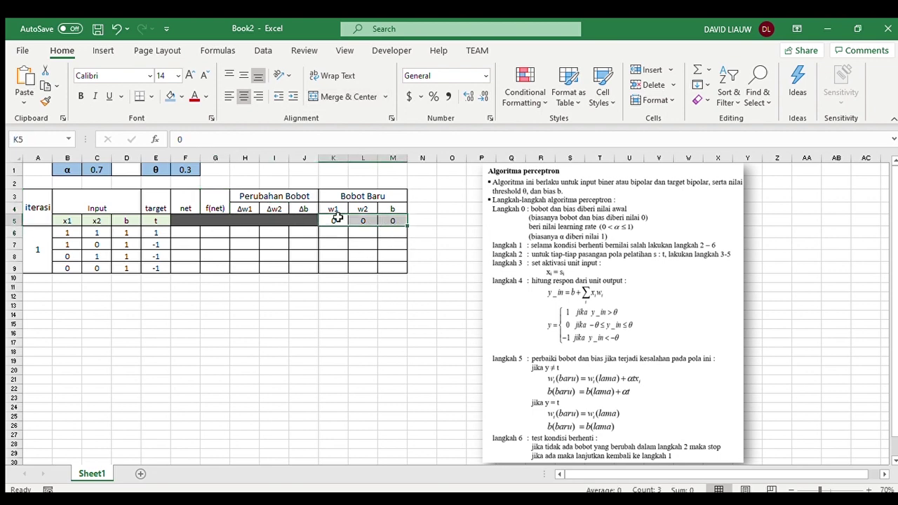
pyautogui.click(383, 327)
# Calculate net for the first training row in F6 with the formula =B6*K5+C6*L5+M5
pyautogui.click(183, 234)
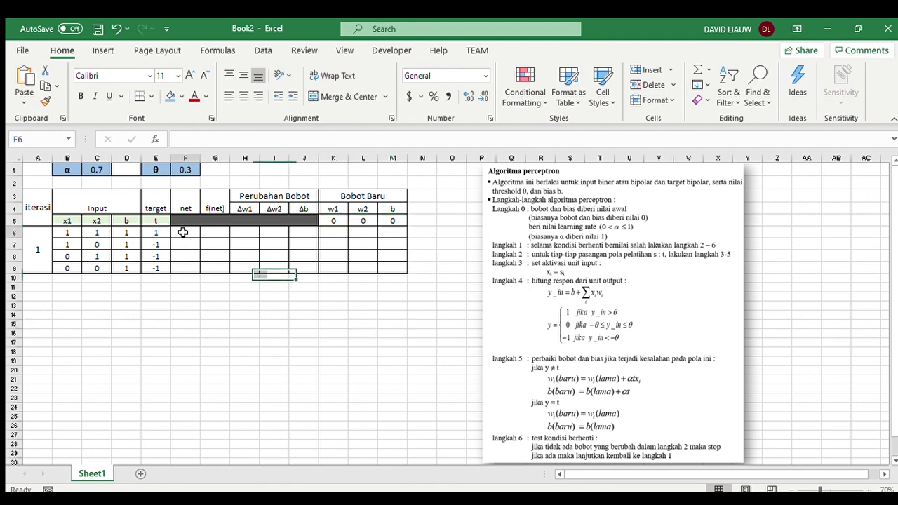
pyautogui.write('=')
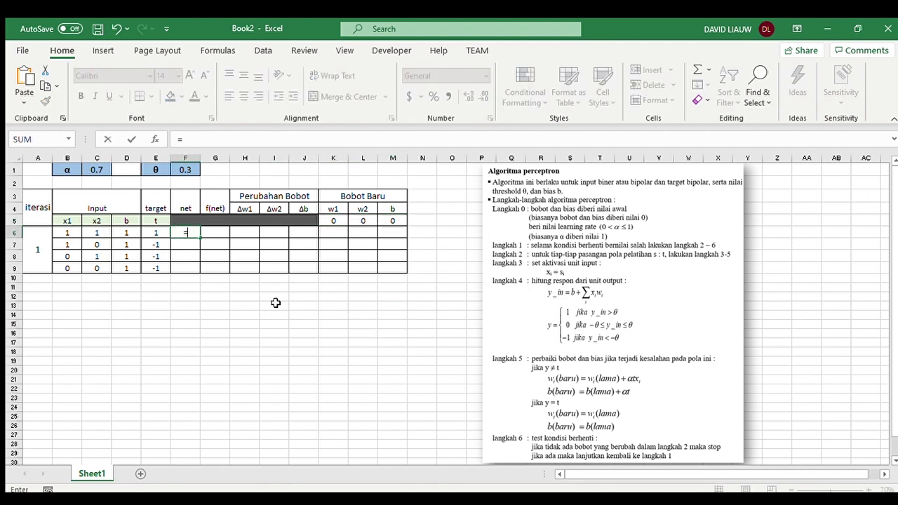
pyautogui.click(70, 233)
pyautogui.write('*')
pyautogui.click(330, 219)
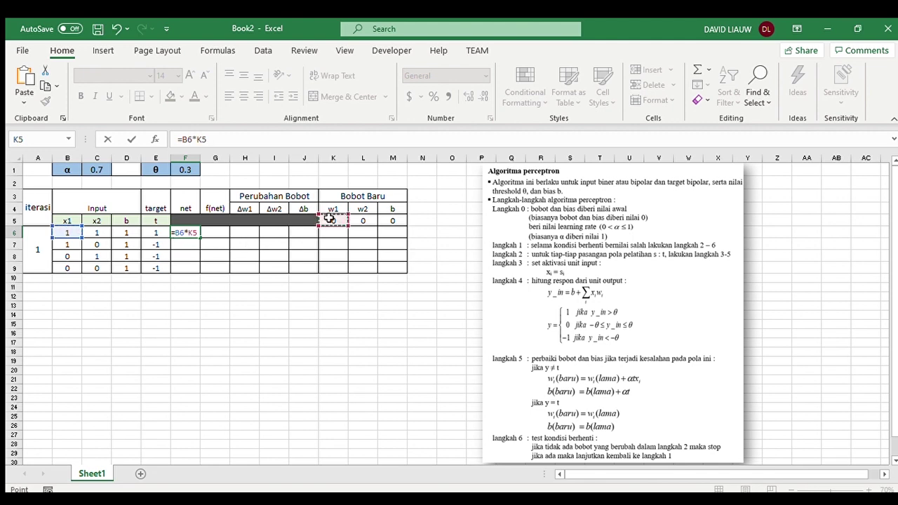
pyautogui.write('+')
pyautogui.click(97, 235)
pyautogui.write('*')
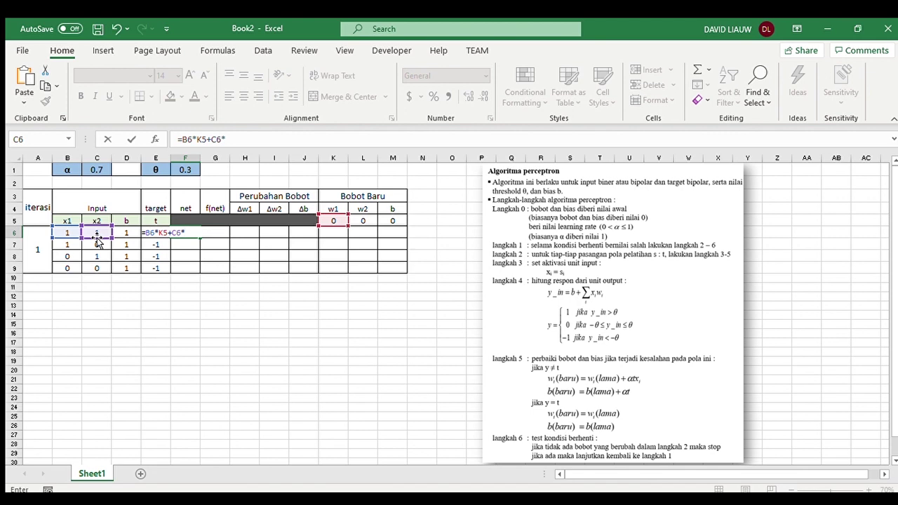
pyautogui.click(362, 219)
pyautogui.write('+')
pyautogui.click(386, 220)
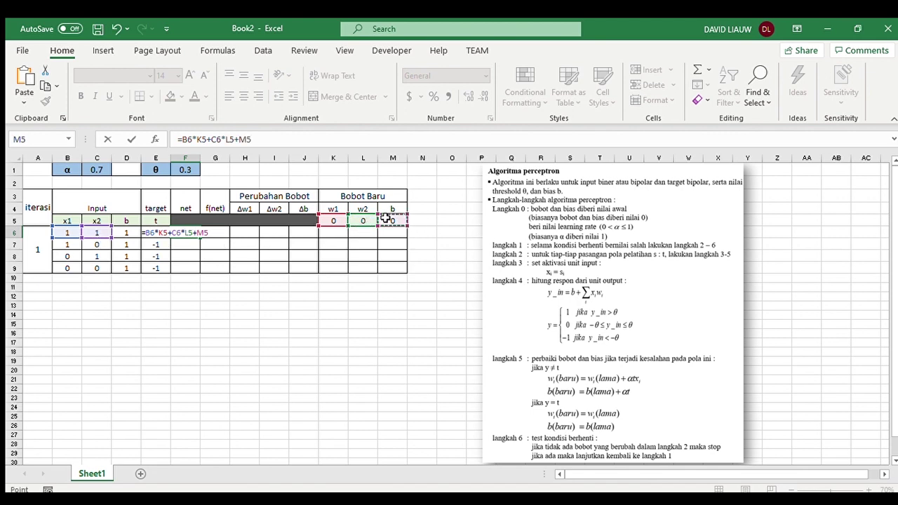
pyautogui.press('Return')
# Begin the f(net) formula in G6 with an IF testing whether F6 is greater than the absolute threshold reference $F$1
pyautogui.click(213, 234)
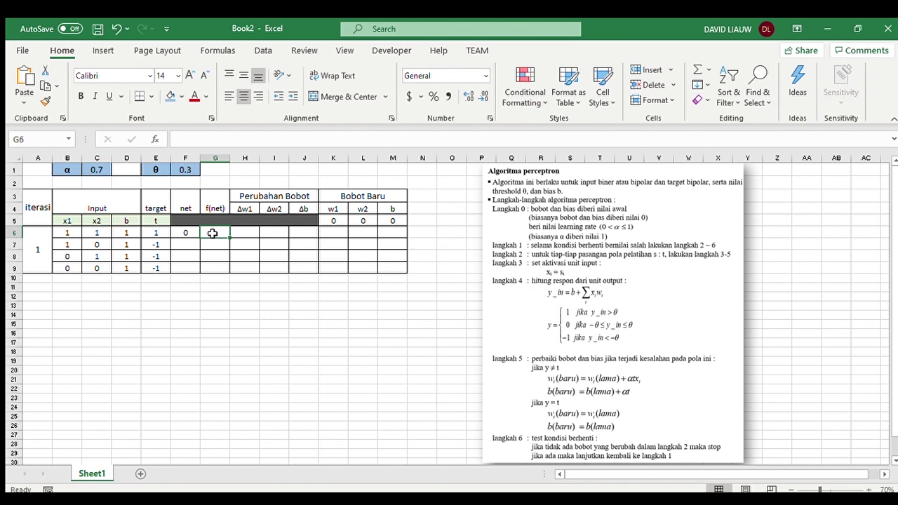
pyautogui.write('=')
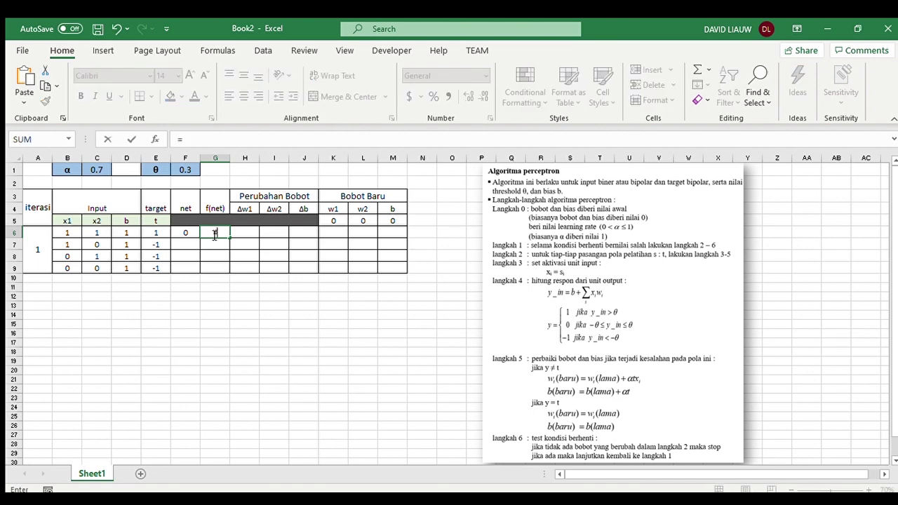
pyautogui.write('if(')
pyautogui.click(177, 232)
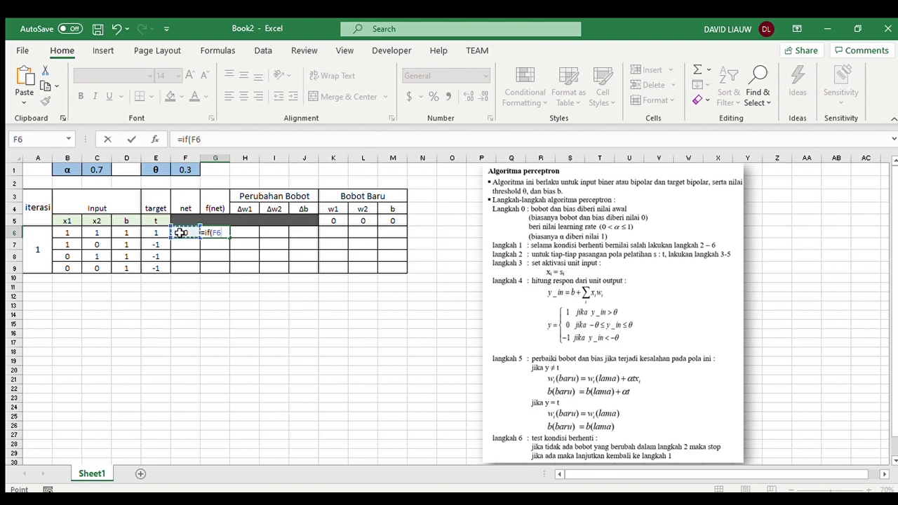
pyautogui.write('>')
pyautogui.click(186, 169)
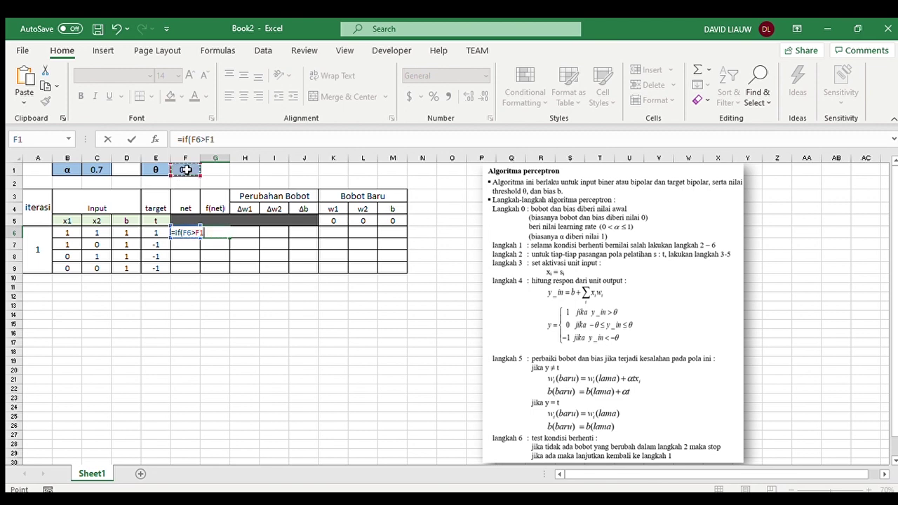
pyautogui.press('F4')
pyautogui.write(',')
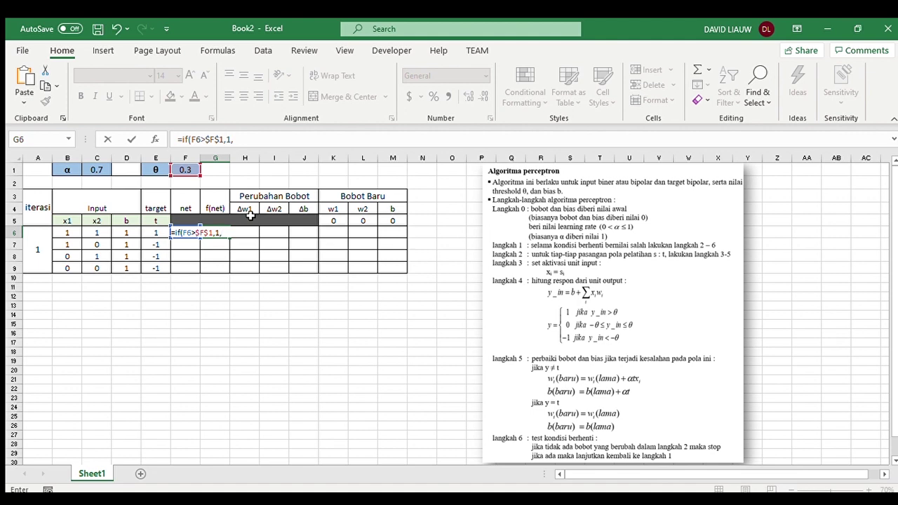
# Complete the G6 formula to return 1 when true, otherwise IF(AND(F6>=-$F$1,F6<=$F$1),0,-1)
pyautogui.write('1,if(and(')
pyautogui.click(191, 247)
pyautogui.press('Up')
pyautogui.write('>=')
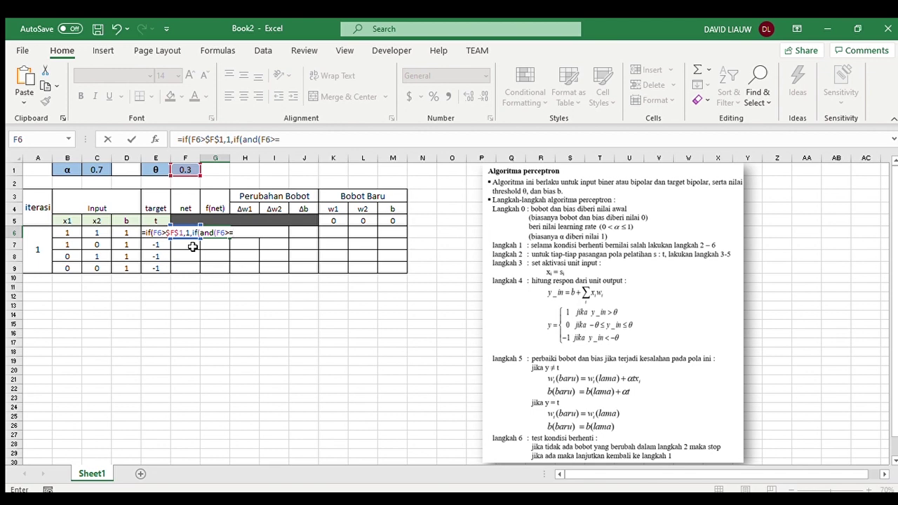
pyautogui.write('-')
pyautogui.click(188, 171)
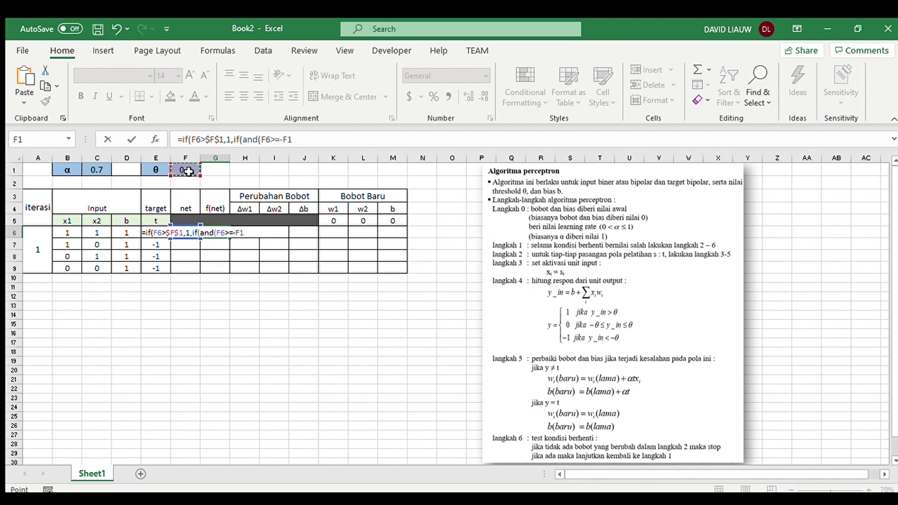
pyautogui.press('F4')
pyautogui.write(',F6')
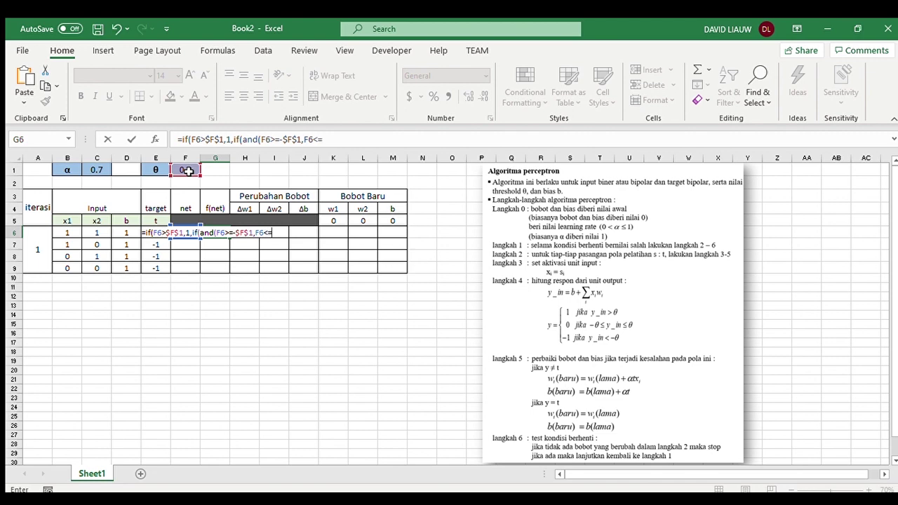
pyautogui.write('<=')
pyautogui.click(188, 171)
pyautogui.press('F4')
pyautogui.write('),0,-1')
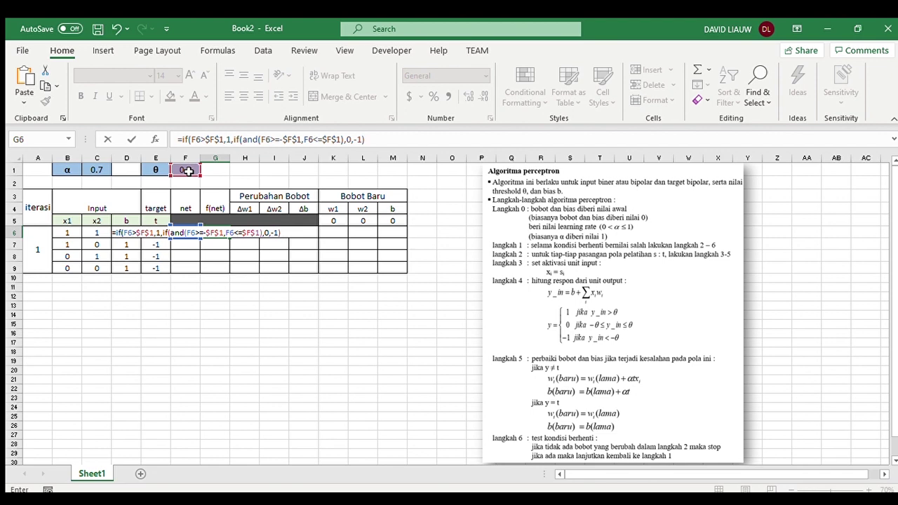
pyautogui.press('Return')
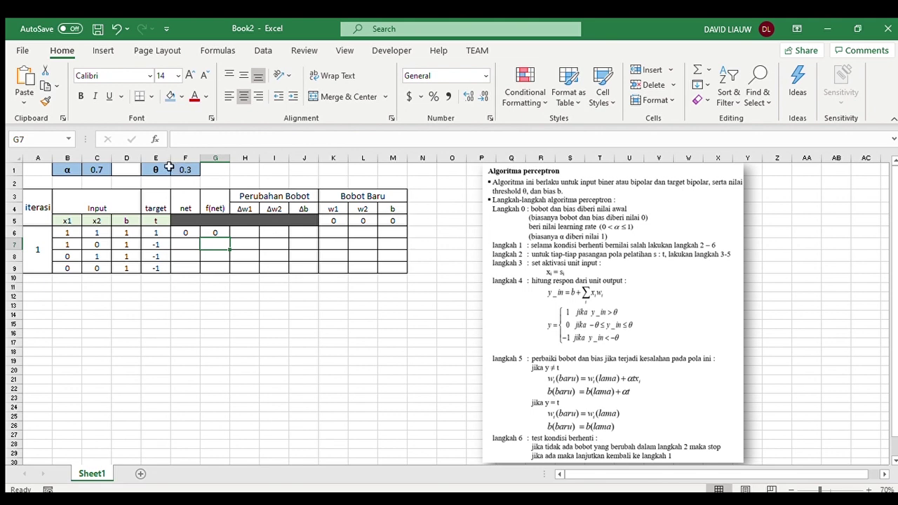
# Calculate Δw1 for the first training row in H6 with the formula =$C$1*E6*B6
pyautogui.click(251, 235)
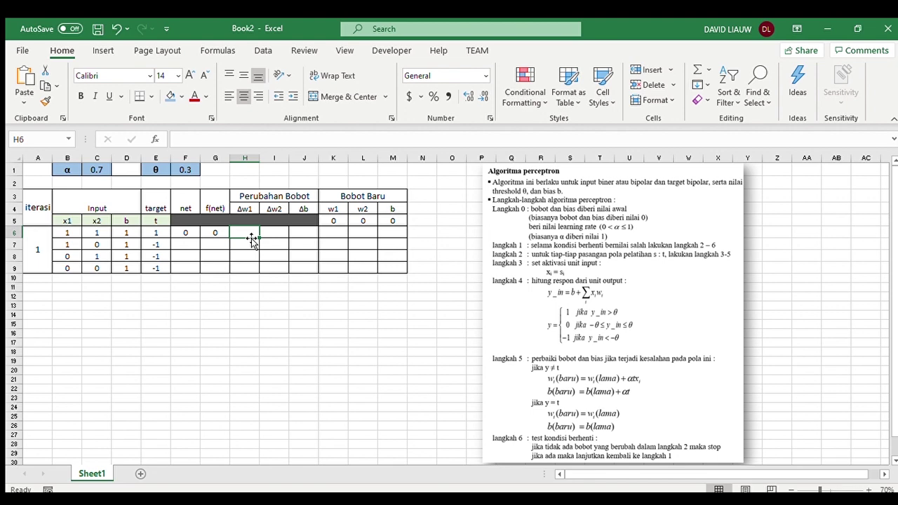
pyautogui.write('=')
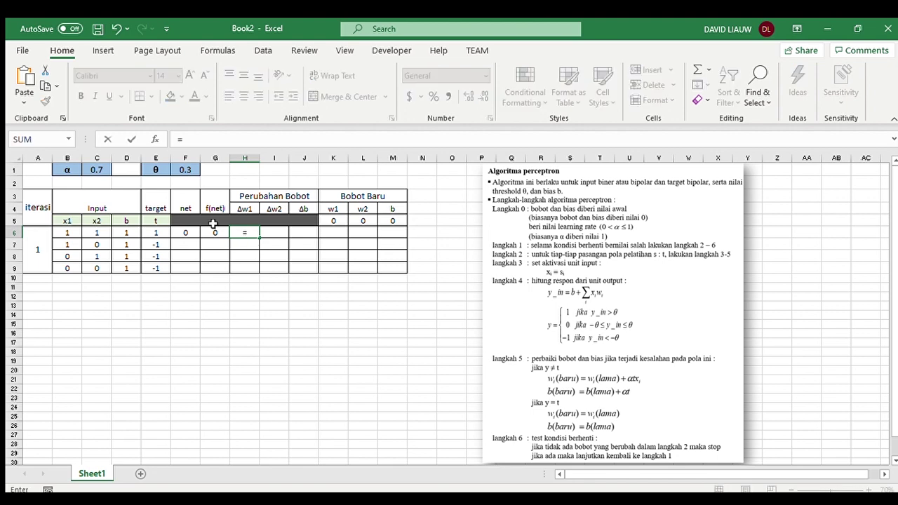
pyautogui.click(107, 169)
pyautogui.press('F4')
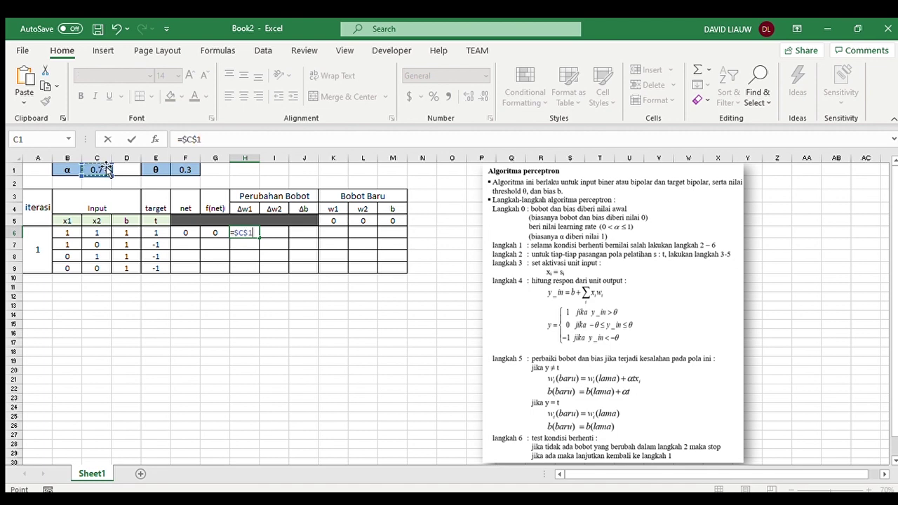
pyautogui.write('*')
pyautogui.click(156, 233)
pyautogui.write('*')
pyautogui.click(70, 232)
pyautogui.press('Return')
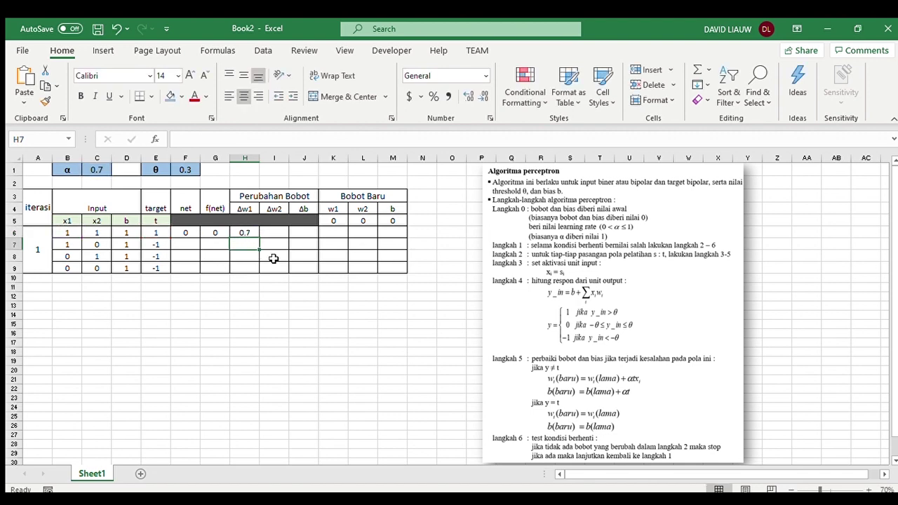
# Calculate Δw2 for the first training row in I6 with the formula =$C$1*E6*C6
pyautogui.click(288, 234)
pyautogui.write('=')
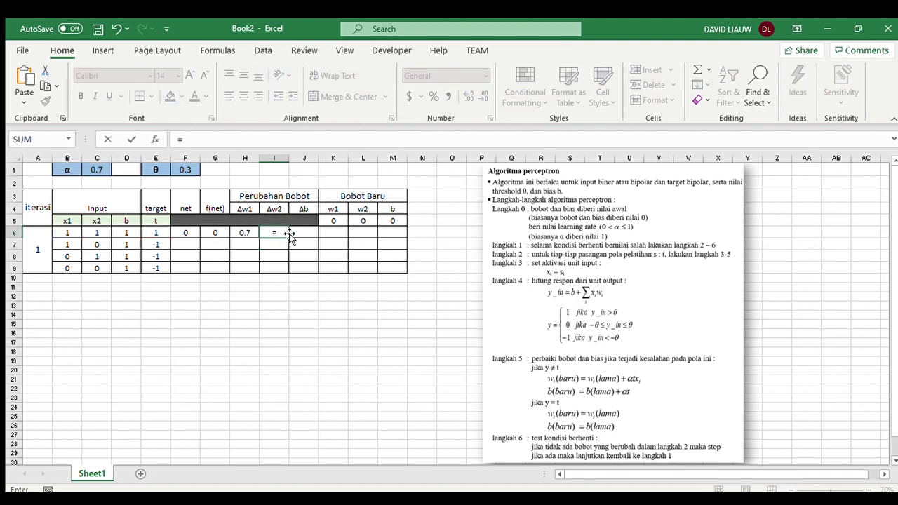
pyautogui.click(97, 170)
pyautogui.press('F4')
pyautogui.write('*')
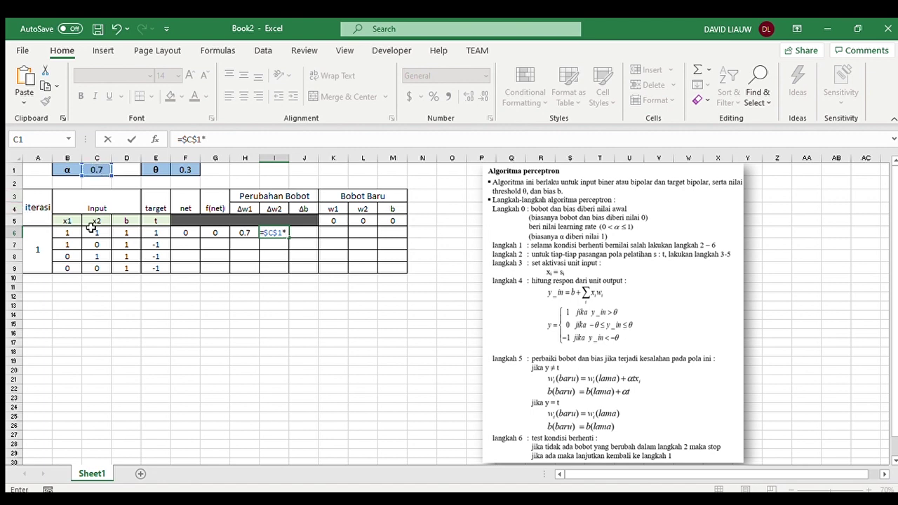
pyautogui.click(161, 233)
pyautogui.write('*')
pyautogui.click(104, 234)
pyautogui.press('Tab')
# Calculate the bias change Δb for the first training row in J6 with the formula =$C$1*E6
pyautogui.write('=')
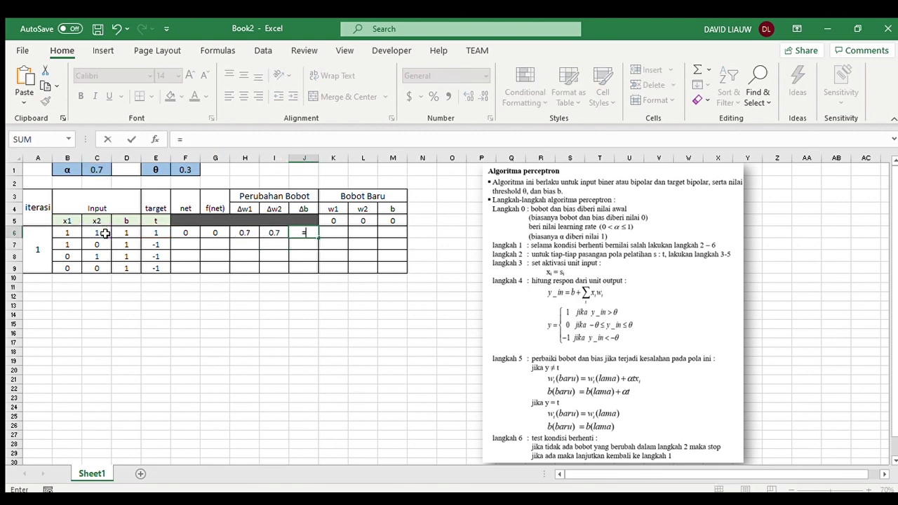
pyautogui.click(99, 168)
pyautogui.press('F4')
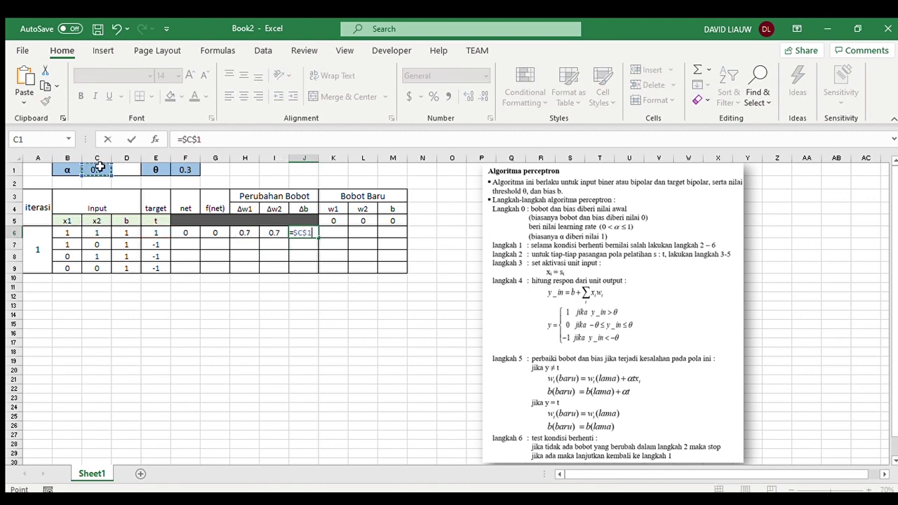
pyautogui.write('*')
pyautogui.click(150, 231)
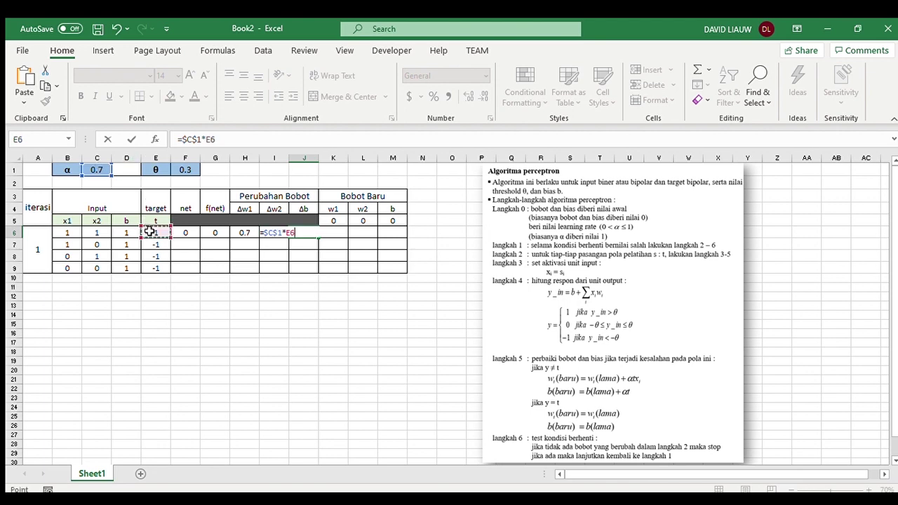
pyautogui.press('Return')
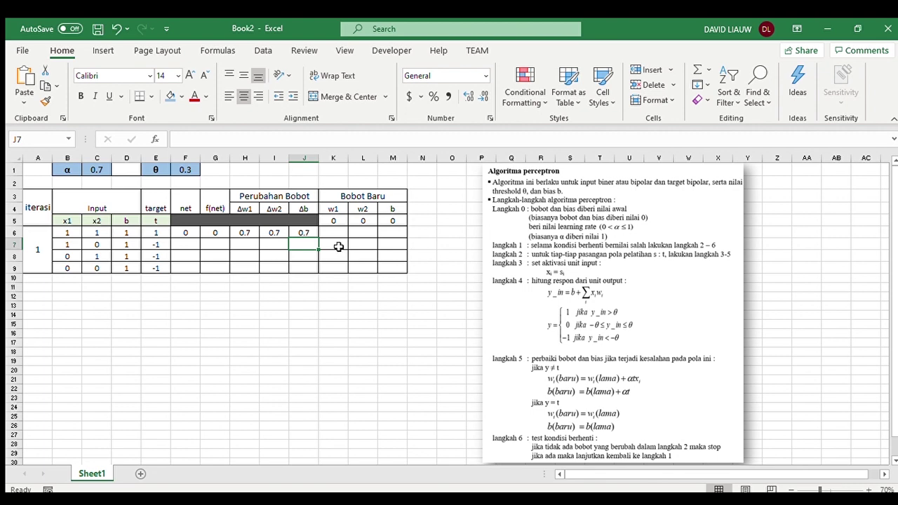
pyautogui.click(357, 232)
pyautogui.click(340, 230)
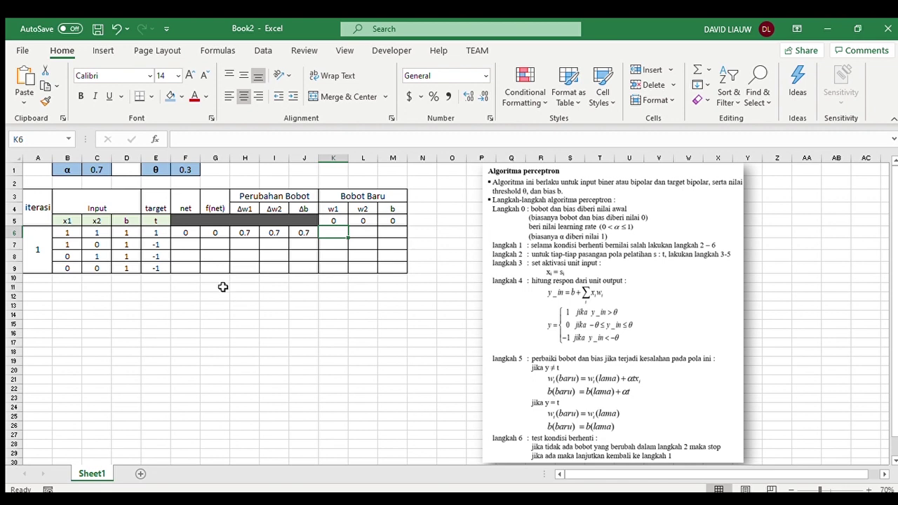
pyautogui.click(211, 237)
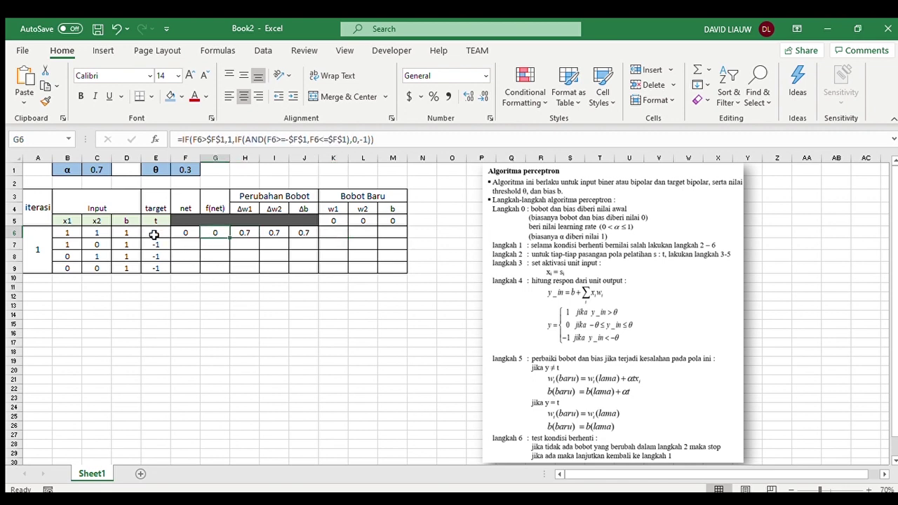
pyautogui.click(156, 236)
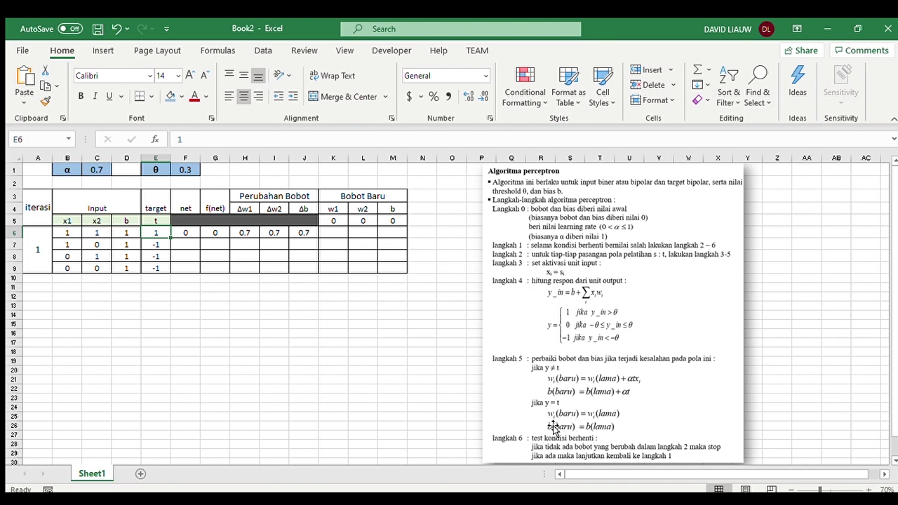
# Calculate the new w1 for the first training row in K6 with the formula =IF(G6<>E6,K5+H6,K5)
pyautogui.click(342, 232)
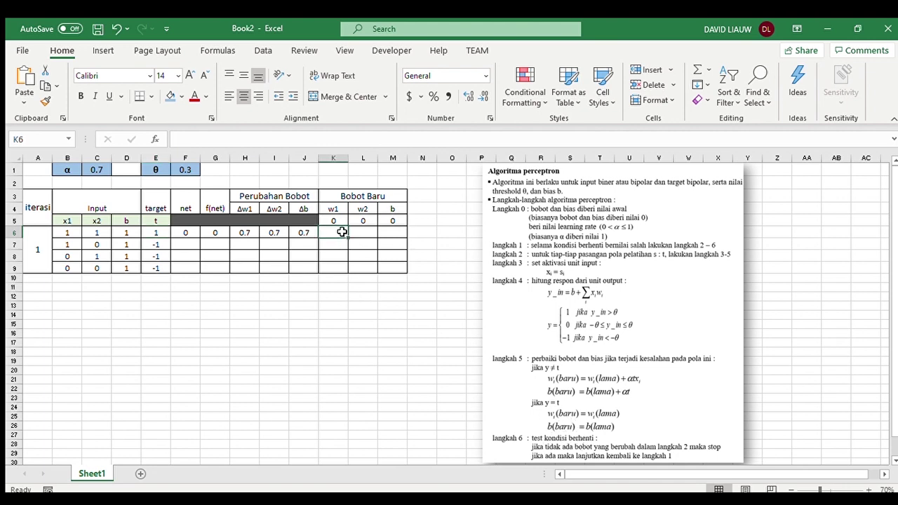
pyautogui.write('=if')
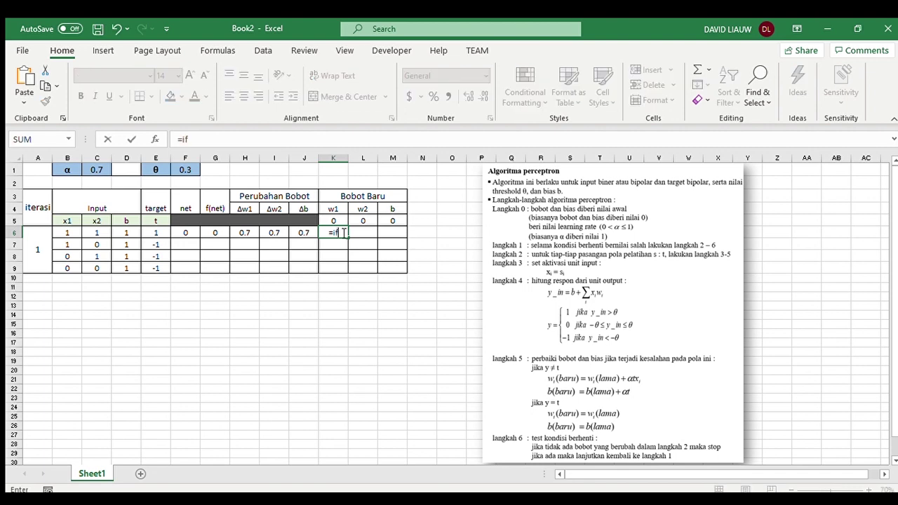
pyautogui.write('(')
pyautogui.click(221, 231)
pyautogui.write('<>')
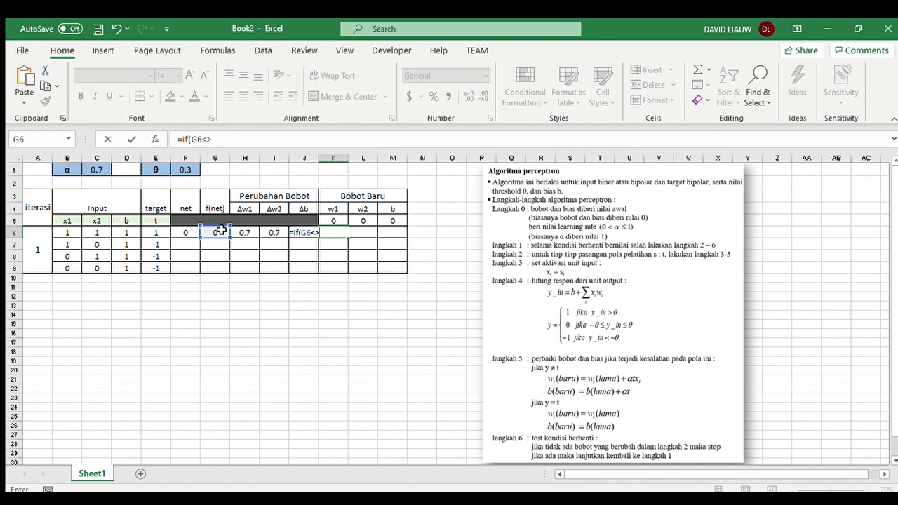
pyautogui.click(161, 232)
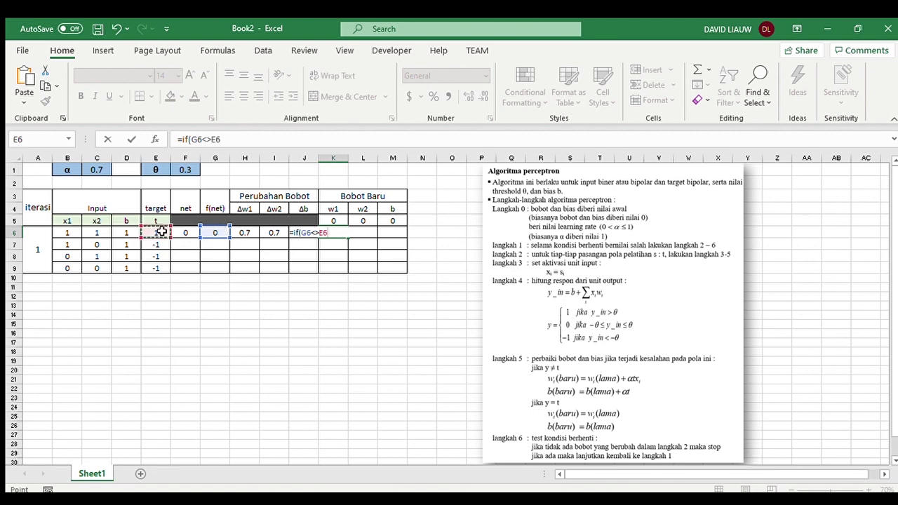
pyautogui.write(',')
pyautogui.click(328, 217)
pyautogui.write('+')
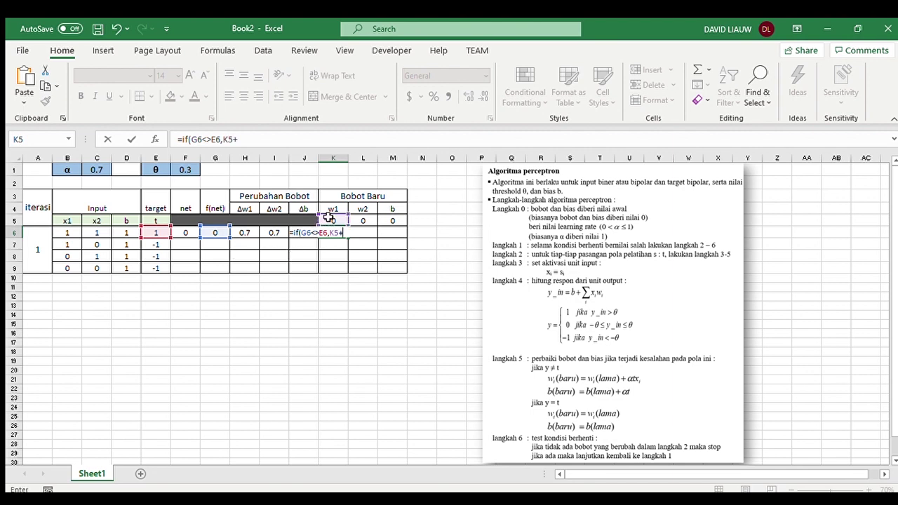
pyautogui.click(254, 235)
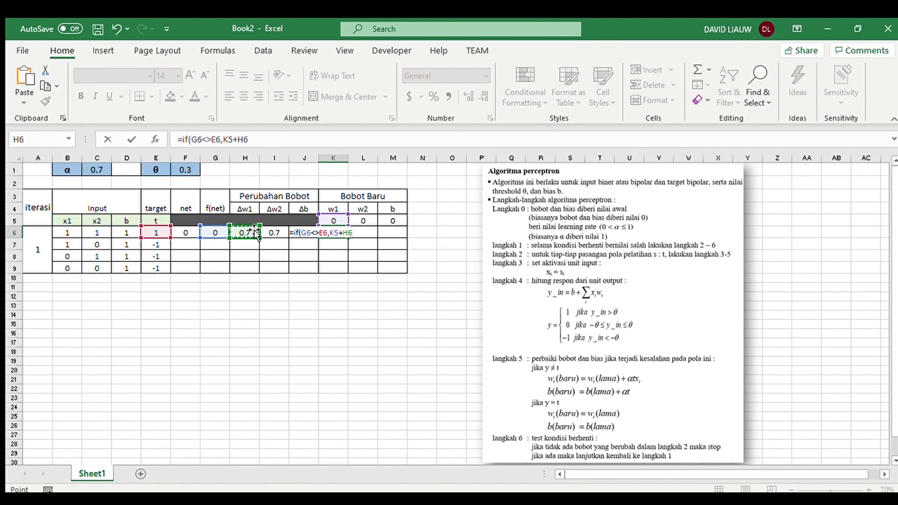
pyautogui.write(',')
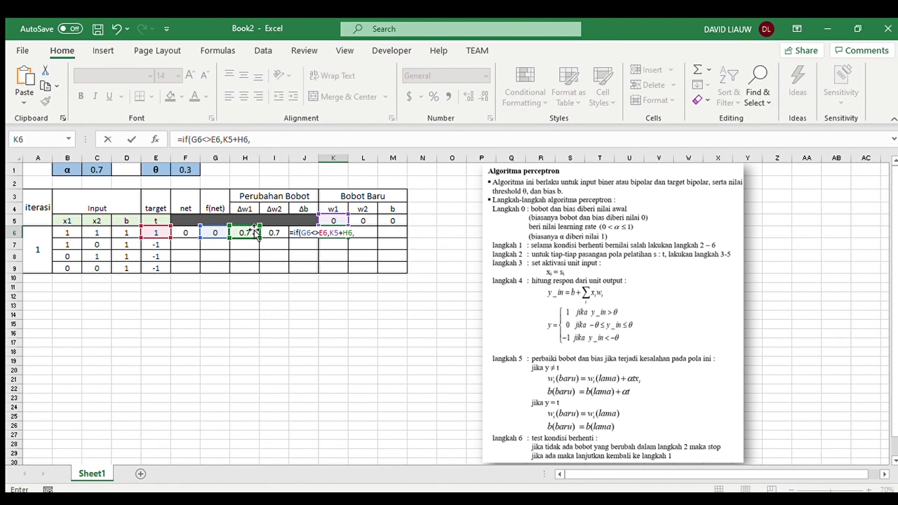
pyautogui.click(334, 220)
pyautogui.write(')')
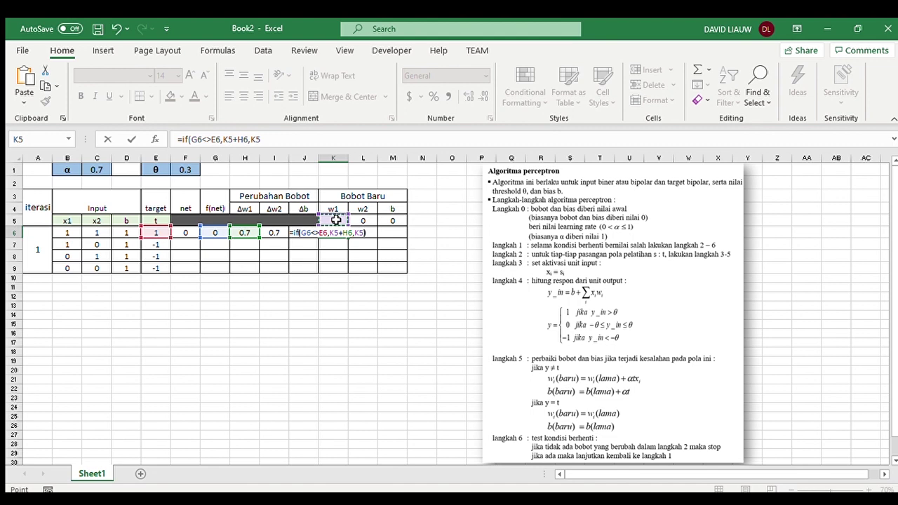
pyautogui.press('Return')
# Calculate the new w2 for the first training row in L6 with the formula =IF(G6<>E6,L5+I6,L5)
pyautogui.click(359, 232)
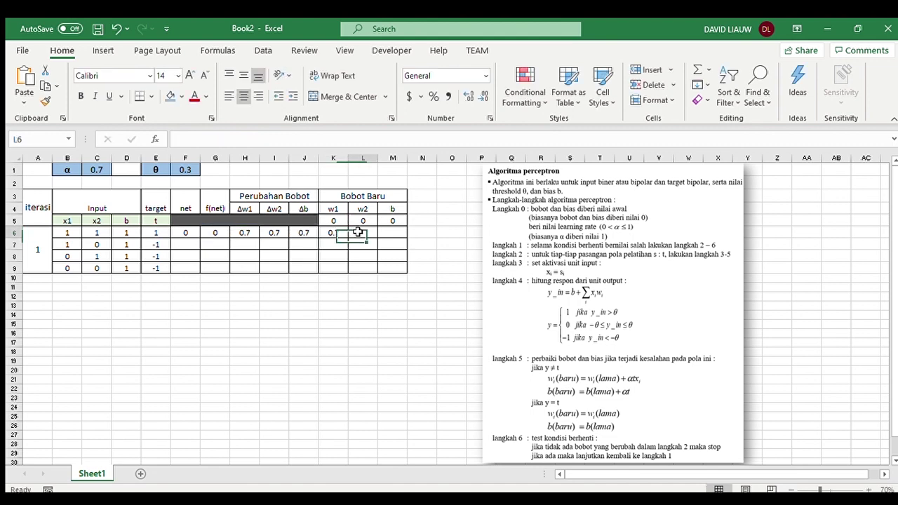
pyautogui.write('=if(')
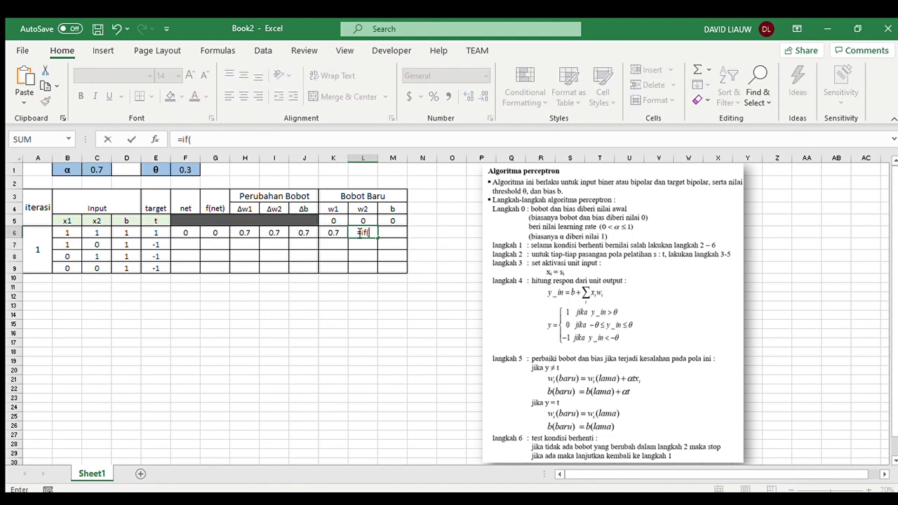
pyautogui.click(219, 233)
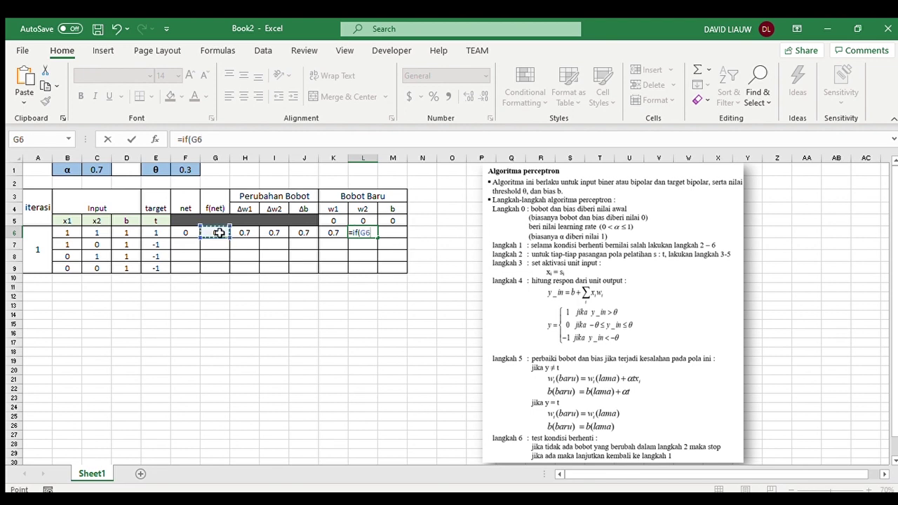
pyautogui.write('<>')
pyautogui.click(155, 231)
pyautogui.write(',')
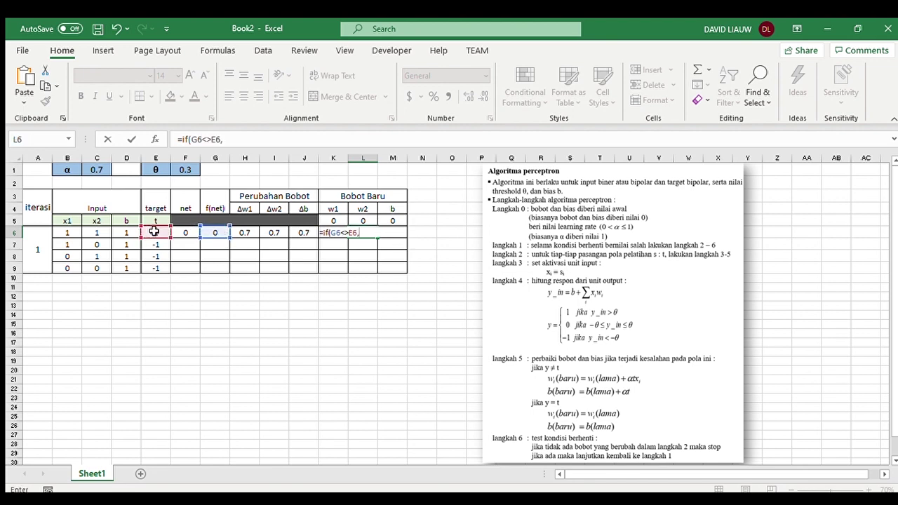
pyautogui.click(361, 220)
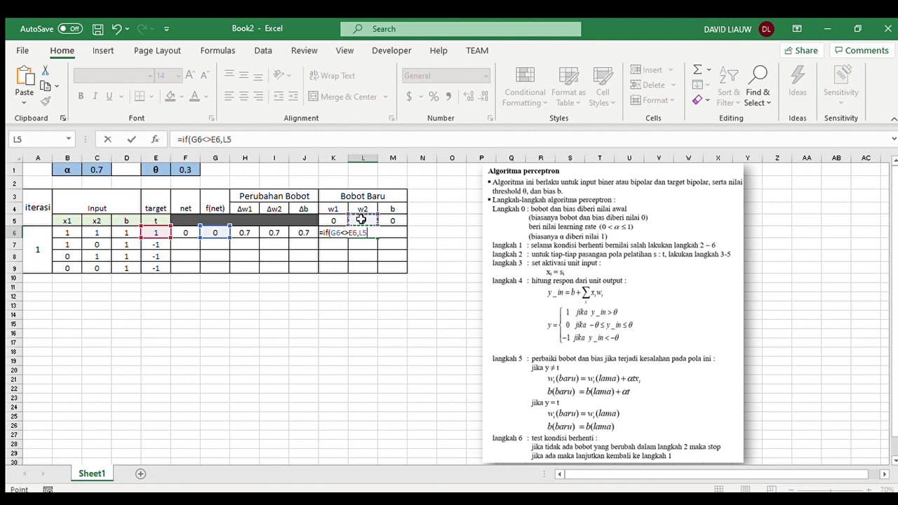
pyautogui.write('+')
pyautogui.click(275, 233)
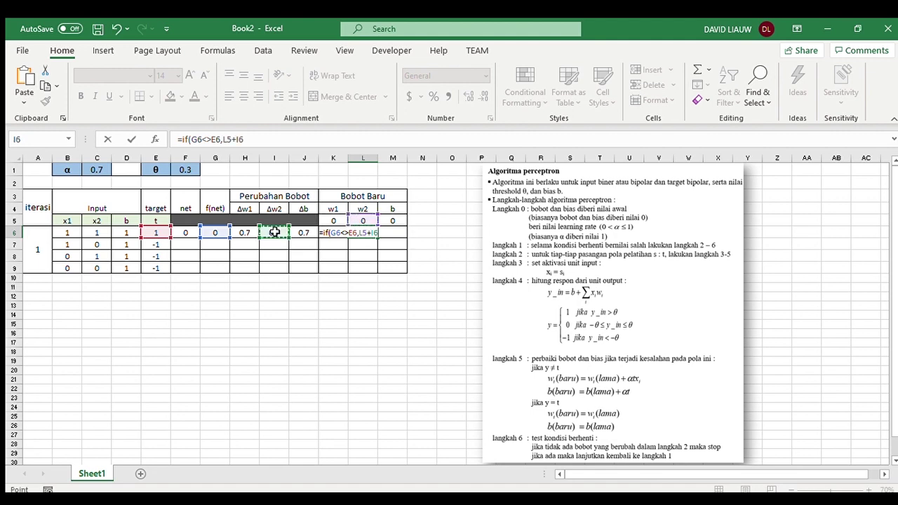
pyautogui.write(',')
pyautogui.click(353, 219)
pyautogui.press('Return')
# Calculate the new bias for the first training row in M6 with the formula =IF(G6<>E6,M5+J6,M5)
pyautogui.press('Right')
pyautogui.write('=')
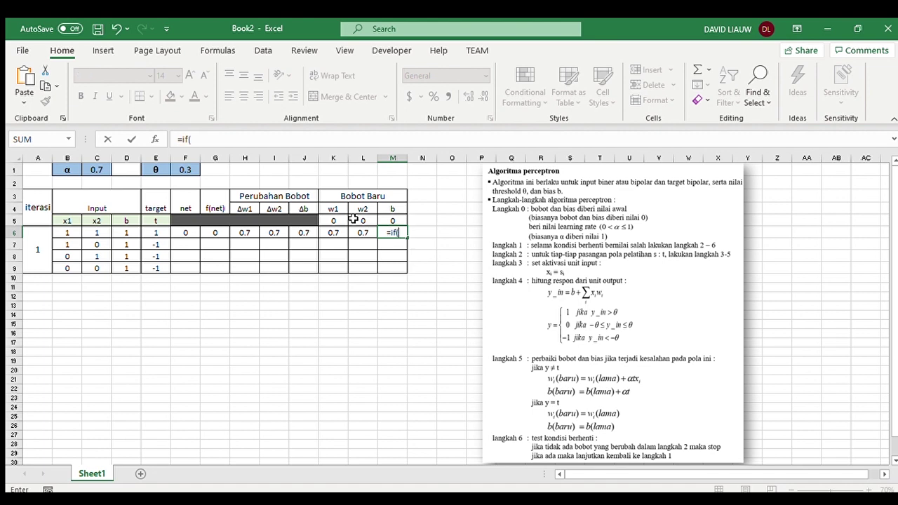
pyautogui.click(215, 233)
pyautogui.write('<>')
pyautogui.click(160, 233)
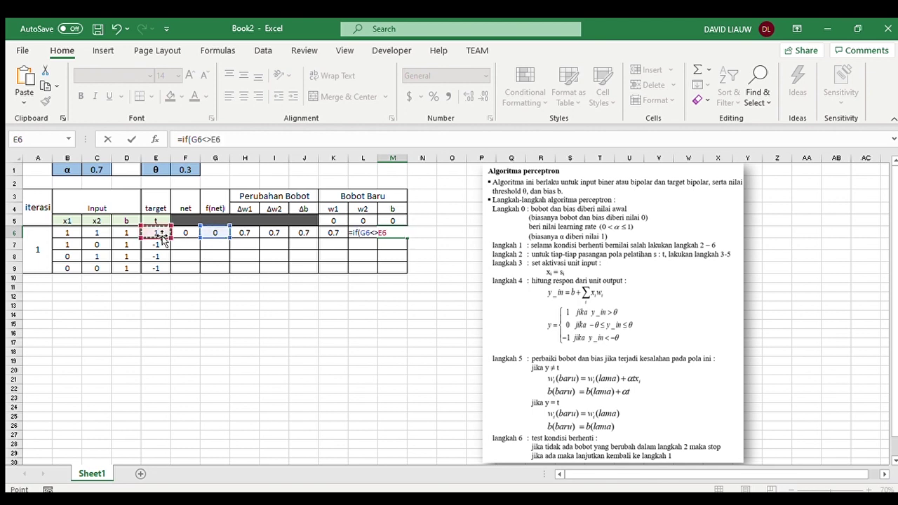
pyautogui.write(',')
pyautogui.click(390, 221)
pyautogui.write('+')
pyautogui.click(303, 232)
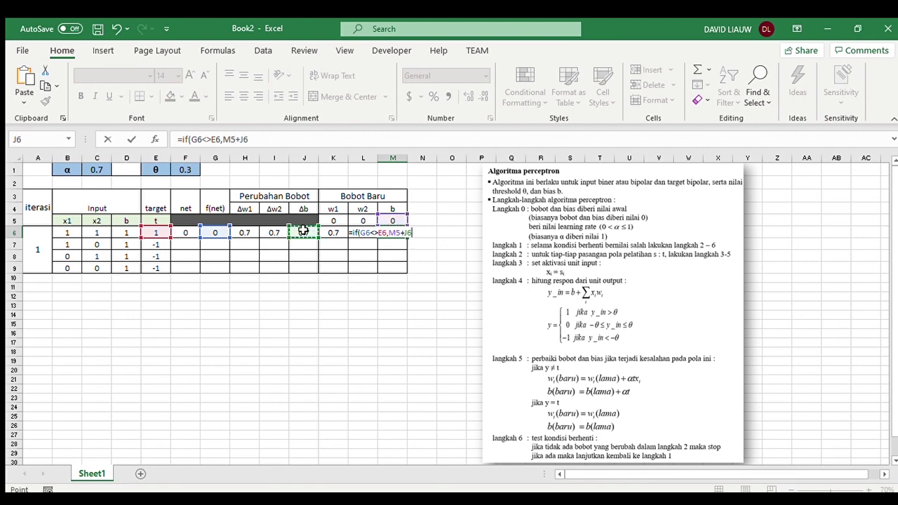
pyautogui.write(',')
pyautogui.click(390, 221)
pyautogui.write(')')
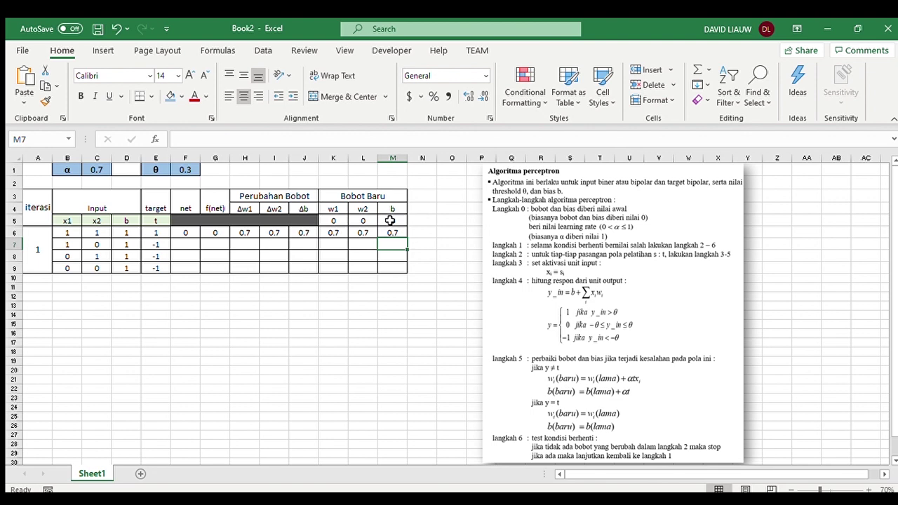
# Fill the formulas in F6:M6 down through row 9 to complete the first iteration
pyautogui.click(184, 233)
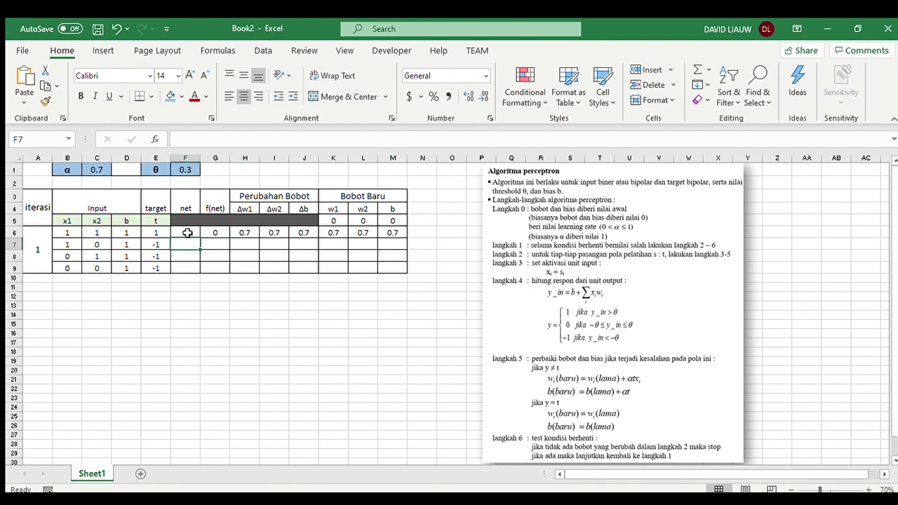
pyautogui.keyDown('shift'); pyautogui.click(395, 234); pyautogui.keyUp('shift')
pyautogui.moveTo(408, 239); pyautogui.dragTo(409, 271)
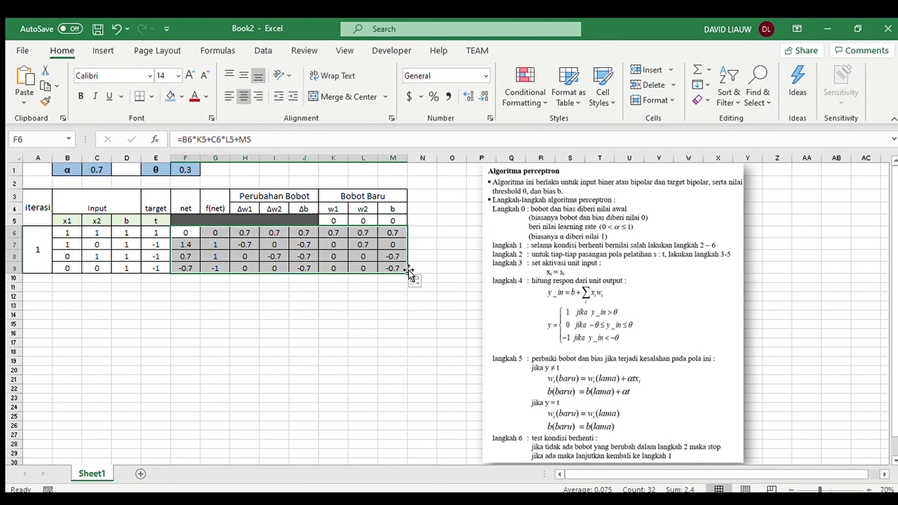
# Copy the iteration number, input and target block A6:E9 to the rows directly below, starting at A10
pyautogui.moveTo(35, 236); pyautogui.dragTo(150, 267)
pyautogui.hotkey('ctrl', 'c')
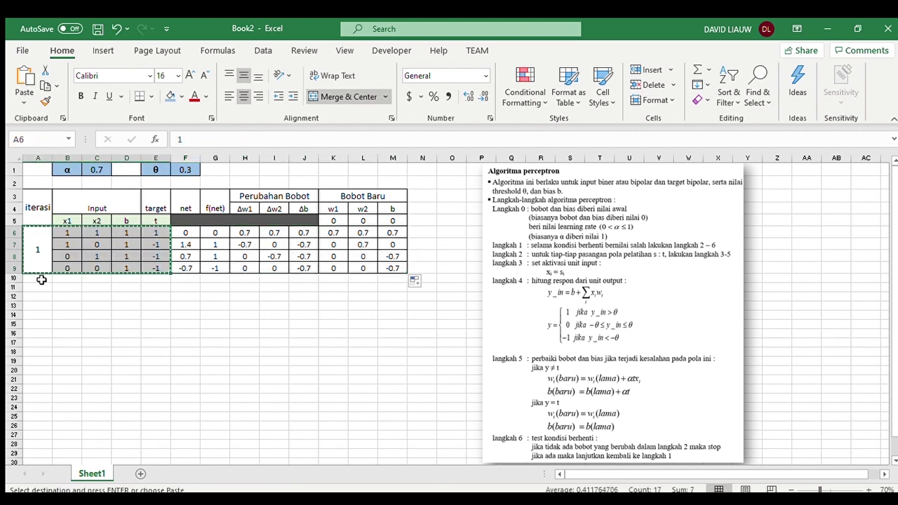
pyautogui.click(43, 280)
pyautogui.hotkey('ctrl', 'v')
pyautogui.click(263, 343)
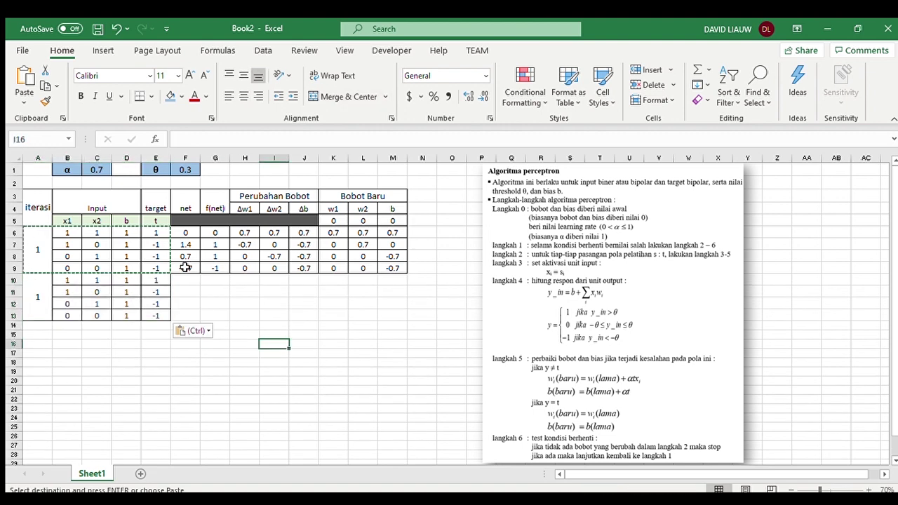
# Fill the formulas in F9:M9 down through row 13 and check the first iteration's final weights in K9:M9
pyautogui.click(185, 268)
pyautogui.keyDown('shift'); pyautogui.click(390, 268); pyautogui.keyUp('shift')
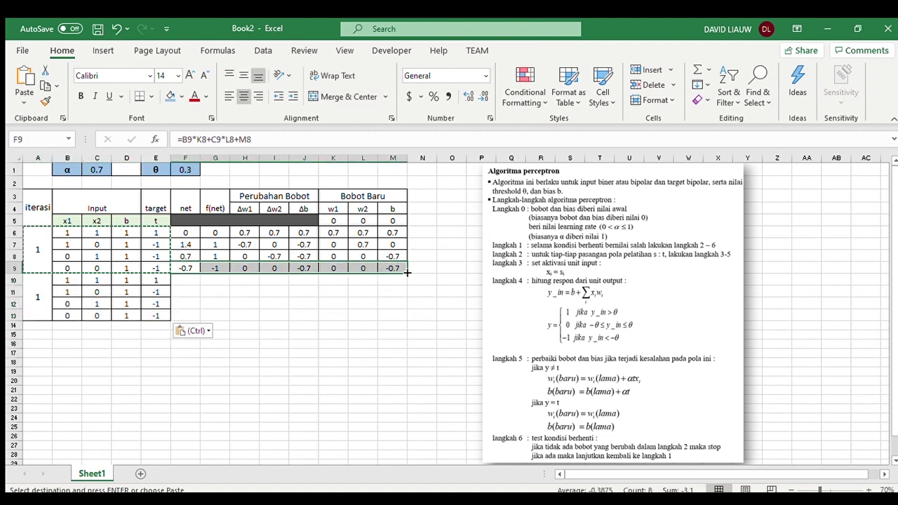
pyautogui.moveTo(407, 272); pyautogui.dragTo(394, 322)
pyautogui.click(344, 268)
pyautogui.hotkey('shift', 'Right')
pyautogui.hotkey('shift', 'Right')
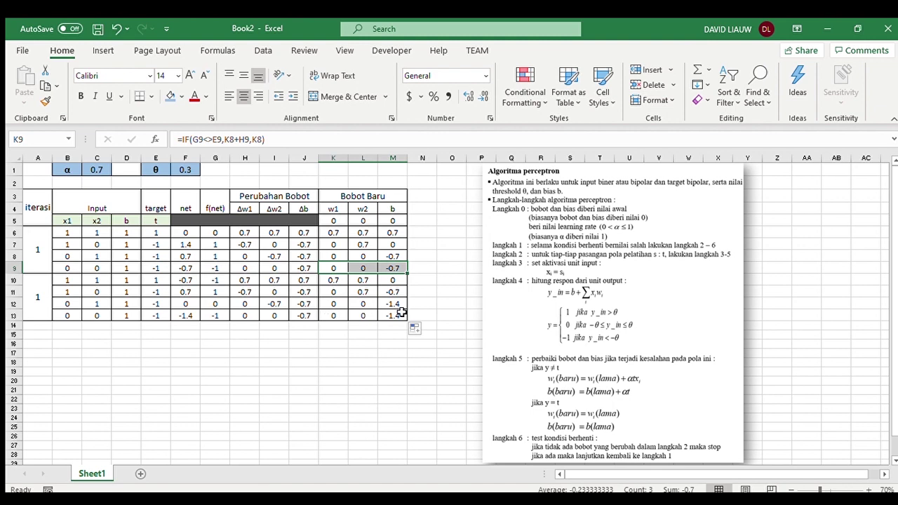
# Change the iteration number of the block in rows 10 to 13 to 2
pyautogui.click(40, 294)
pyautogui.write('2')
pyautogui.press('Return')
# Copy the iteration 2 block A10:E13 to A14 and number the copy as iteration 3
pyautogui.moveTo(47, 279); pyautogui.dragTo(142, 310)
pyautogui.hotkey('ctrl', 'c')
pyautogui.click(40, 327)
pyautogui.hotkey('ctrl', 'v')
pyautogui.click(31, 344)
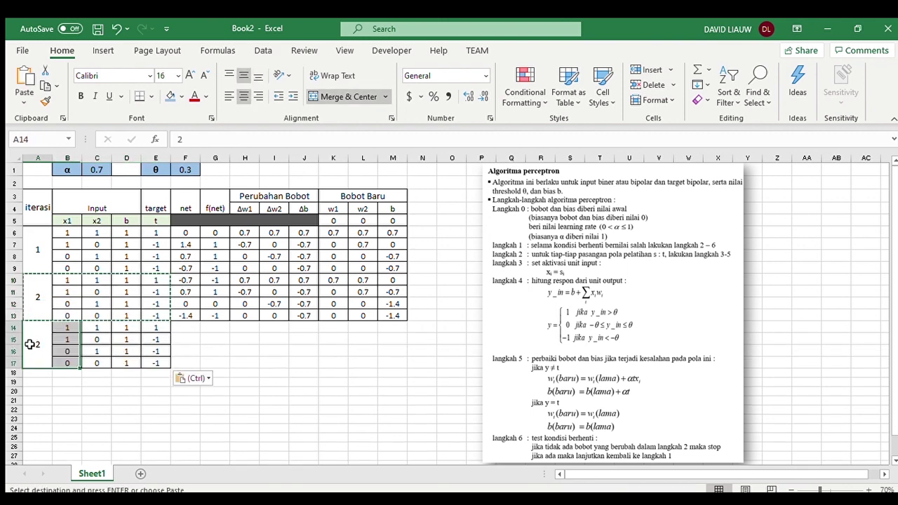
pyautogui.write('3')
pyautogui.click(130, 382)
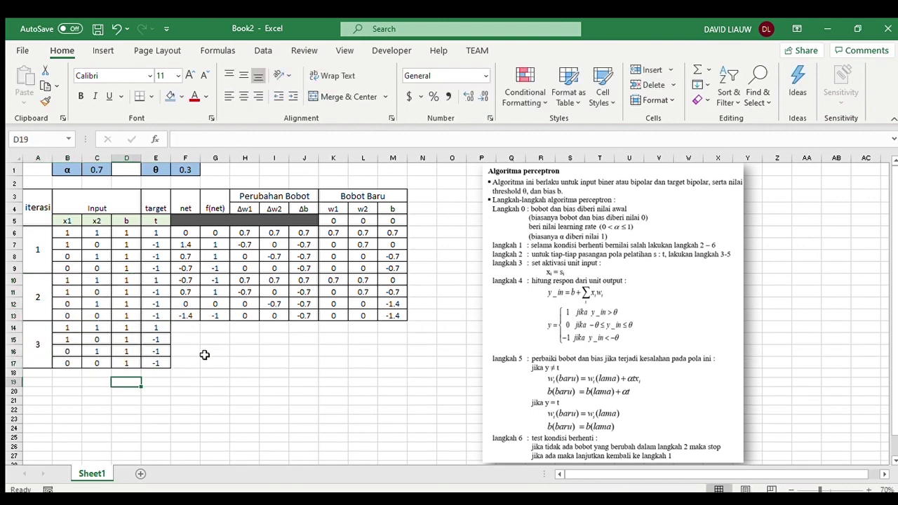
# Fill the formulas in F13:M13 down through row 17 and check the new weights in K17:M17
pyautogui.click(188, 317)
pyautogui.keyDown('shift'); pyautogui.click(387, 316); pyautogui.keyUp('shift')
pyautogui.moveTo(406, 319); pyautogui.dragTo(407, 365)
pyautogui.click(421, 410)
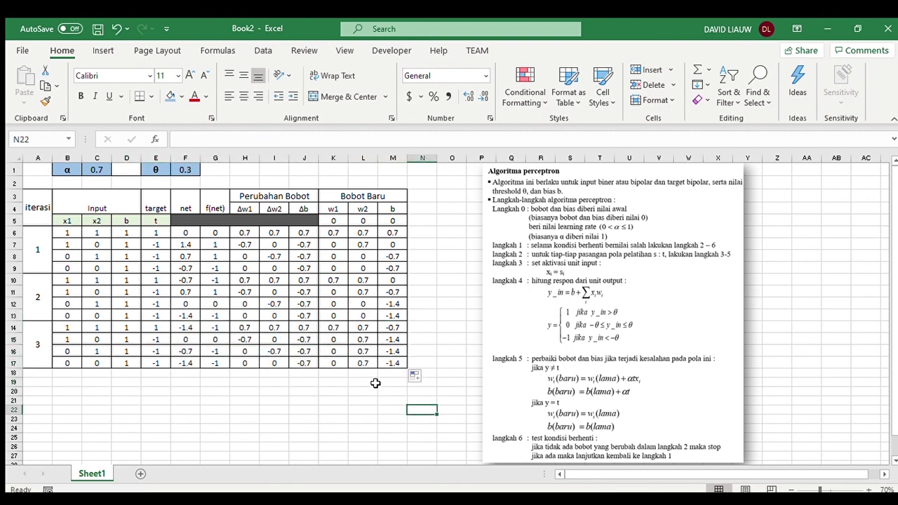
pyautogui.click(342, 363)
pyautogui.click(364, 362)
pyautogui.click(393, 362)
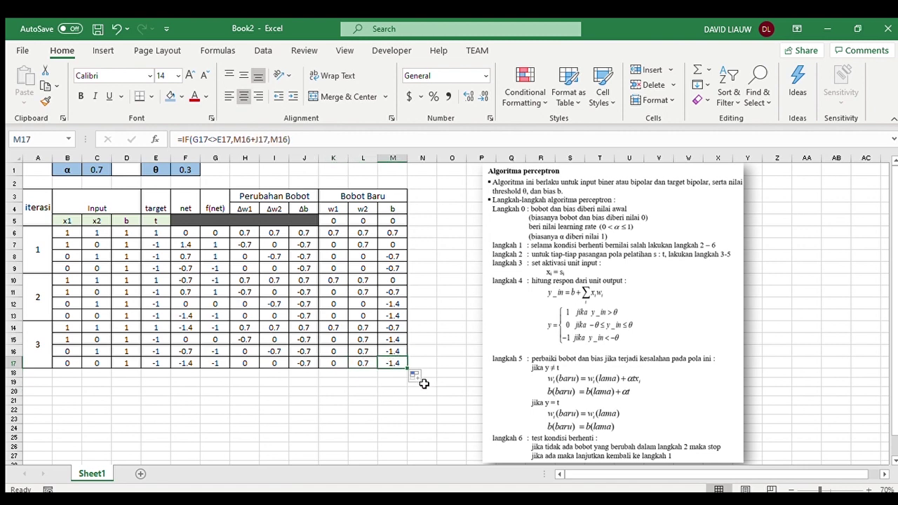
# Copy the iteration 3 block A14:E17 to A18 and number the copy as iteration 4
pyautogui.scroll(-1, 424, 384)
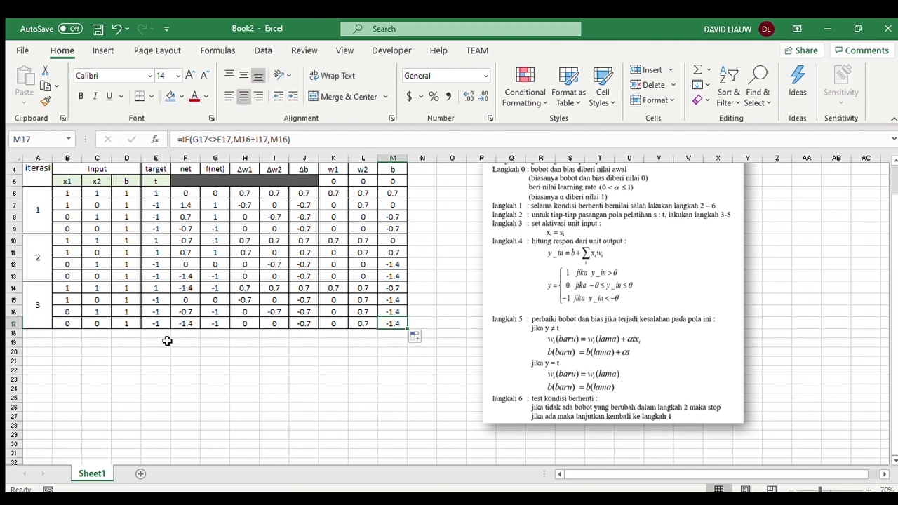
pyautogui.moveTo(33, 292); pyautogui.dragTo(148, 324)
pyautogui.hotkey('ctrl', 'c')
pyautogui.click(42, 332)
pyautogui.hotkey('ctrl', 'v')
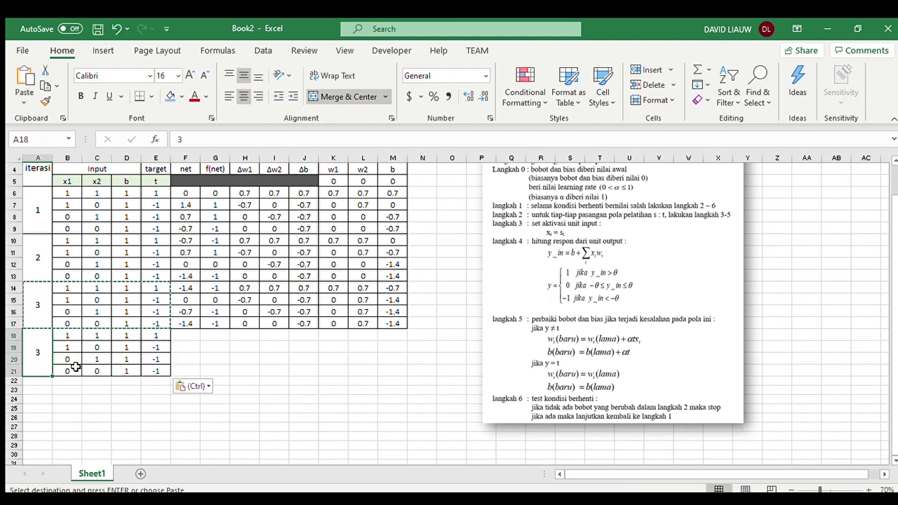
pyautogui.write('4')
pyautogui.click(128, 388)
# Fill the formulas in F17:M17 down through row 21 to calculate iteration 4
pyautogui.click(193, 327)
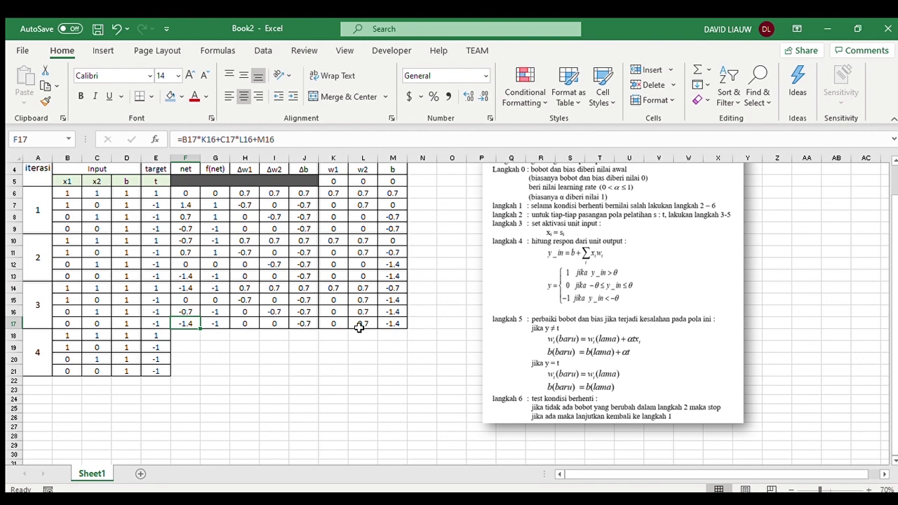
pyautogui.keyDown('shift'); pyautogui.click(383, 325); pyautogui.keyUp('shift')
pyautogui.moveTo(407, 328); pyautogui.dragTo(395, 377)
pyautogui.click(345, 428)
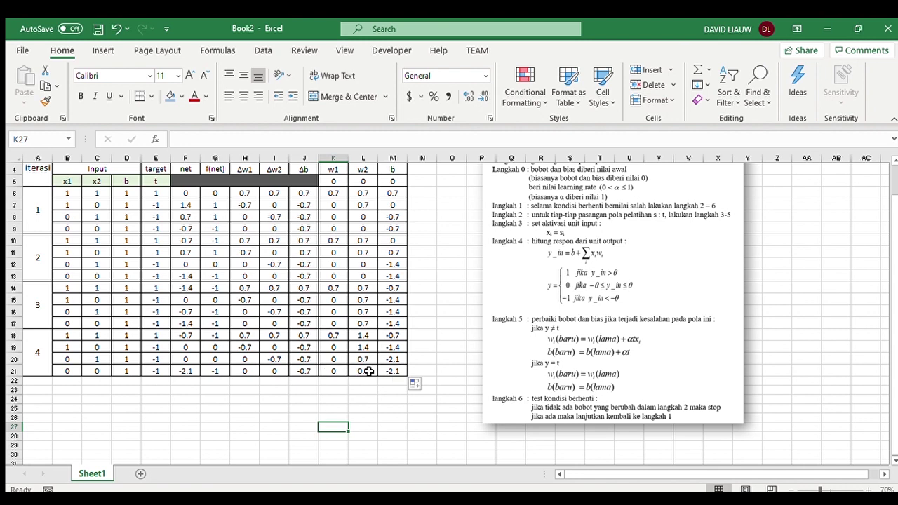
# Copy the iteration 4 block A18:E21 to A22 and number the copy as iteration 5
pyautogui.moveTo(39, 338); pyautogui.dragTo(152, 365)
pyautogui.hotkey('ctrl', 'c')
pyautogui.click(41, 384)
pyautogui.hotkey('ctrl', 'v')
pyautogui.click(35, 397)
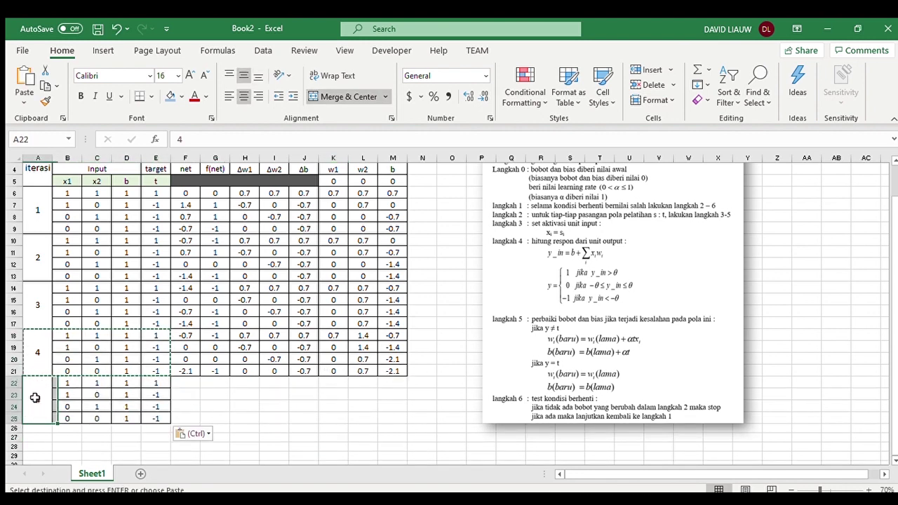
pyautogui.write('5')
pyautogui.click(168, 444)
# Fill the formulas in F21:M21 down through row 25 to calculate iteration 5
pyautogui.moveTo(183, 371); pyautogui.dragTo(403, 421)
pyautogui.scroll(-1, 402, 419)
pyautogui.click(379, 426)
# Copy the iteration 5 block A22:E25 to A26 and number the copy as iteration 6
pyautogui.moveTo(51, 358); pyautogui.dragTo(156, 364)
pyautogui.hotkey('ctrl', 'c')
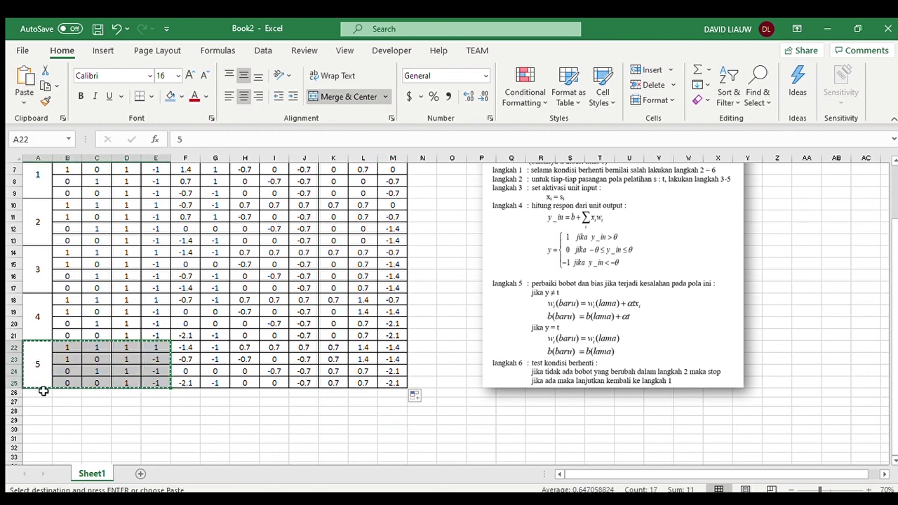
pyautogui.click(44, 391)
pyautogui.hotkey('ctrl', 'v')
pyautogui.scroll(-1, 82, 417)
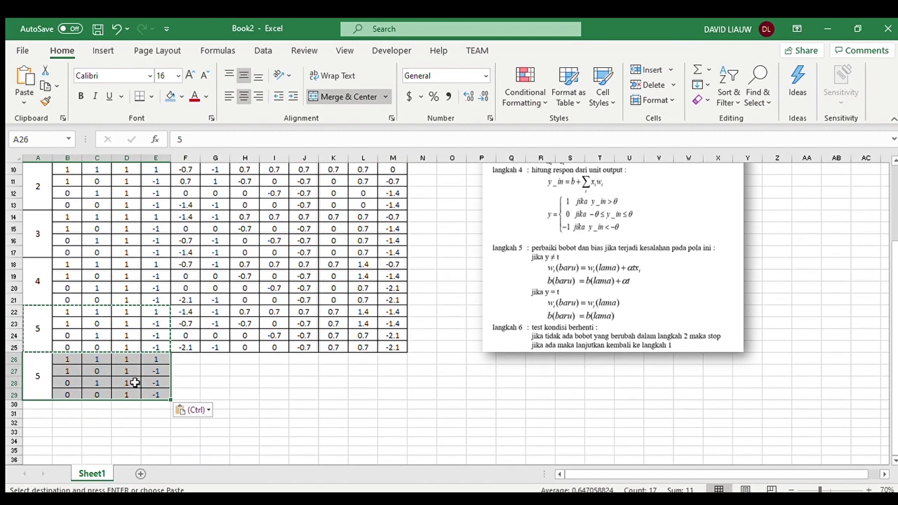
pyautogui.click(40, 377)
pyautogui.write('6')
pyautogui.click(238, 404)
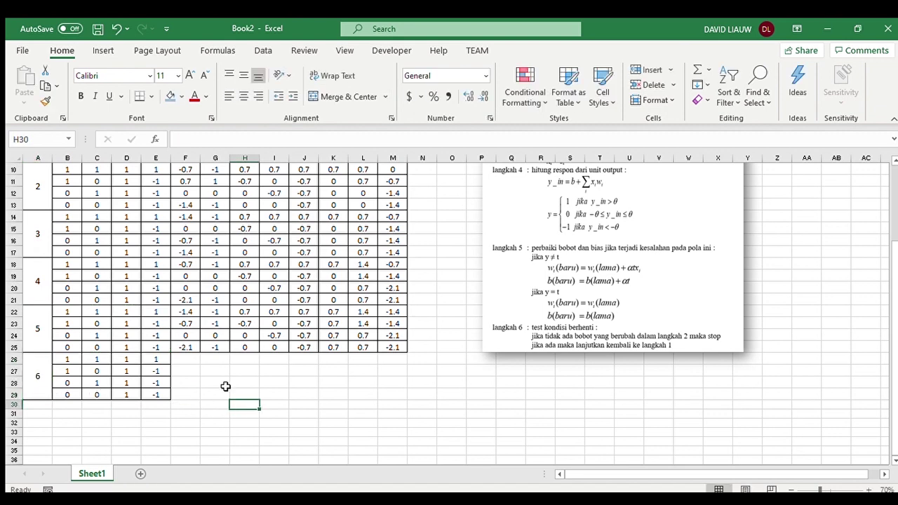
# Fill the formulas in F25:M25 down through row 29 to calculate iteration 6
pyautogui.moveTo(189, 347); pyautogui.dragTo(407, 402)
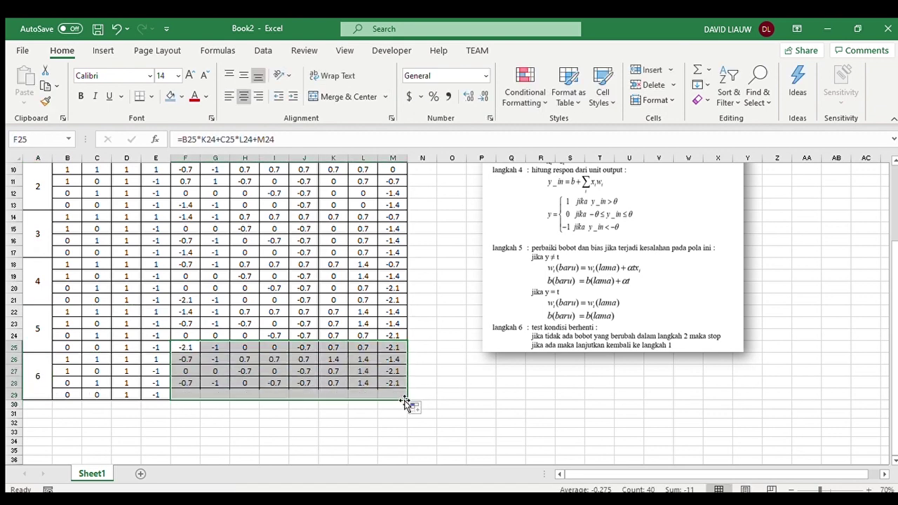
pyautogui.click(364, 419)
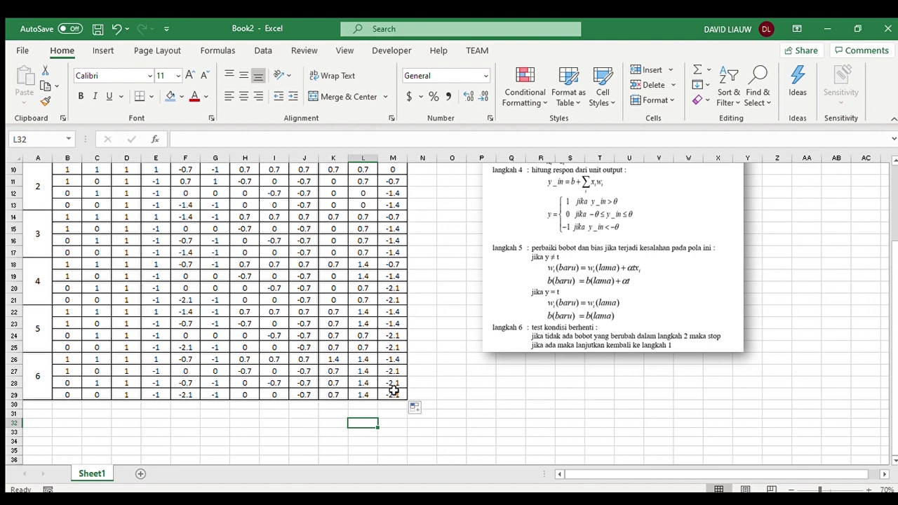
# Copy the iteration 6 block A26:E29 to A30 for the next iteration
pyautogui.moveTo(31, 379); pyautogui.dragTo(152, 382)
pyautogui.hotkey('ctrl', 'c')
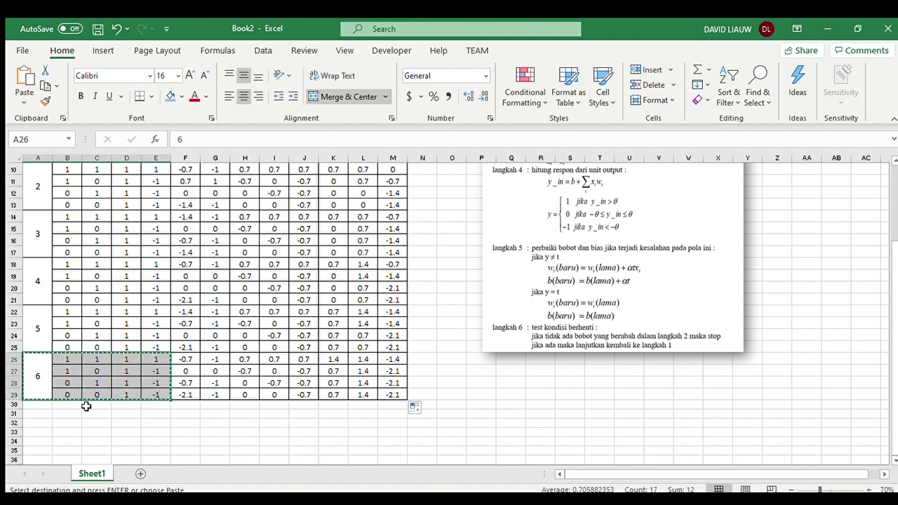
pyautogui.click(47, 407)
pyautogui.hotkey('ctrl', 'v')
pyautogui.scroll(-1, 162, 393)
# Fill the formulas in F29:M29 down through row 34 and clear the surplus contents of F34:M34
pyautogui.click(185, 359)
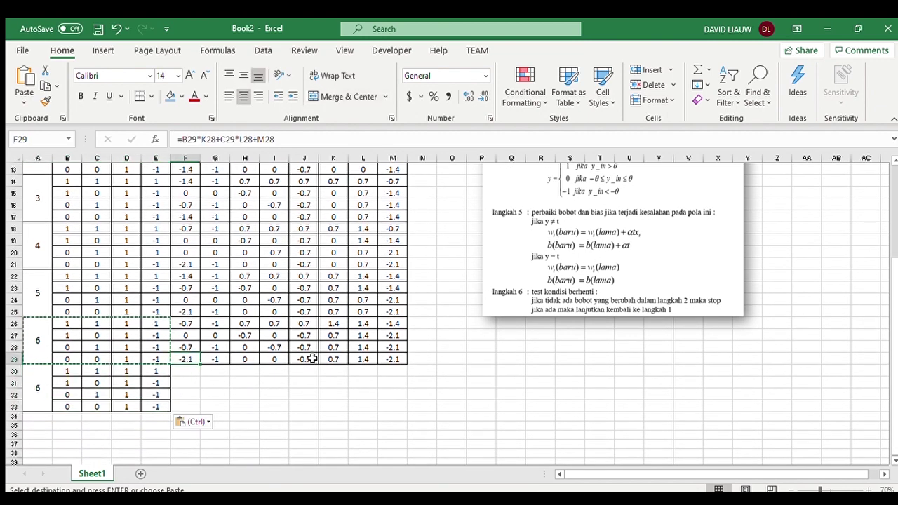
pyautogui.keyDown('shift'); pyautogui.click(400, 359); pyautogui.keyUp('shift')
pyautogui.moveTo(406, 361); pyautogui.dragTo(393, 417)
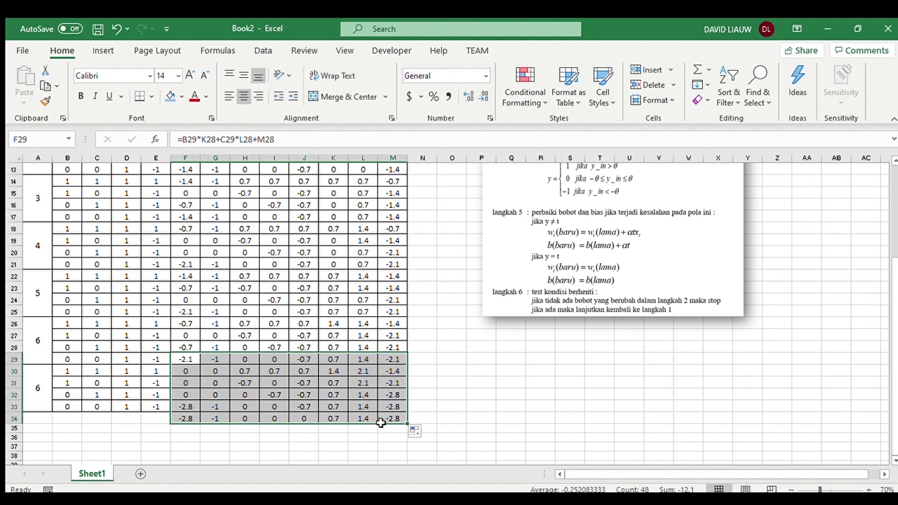
pyautogui.click(187, 417)
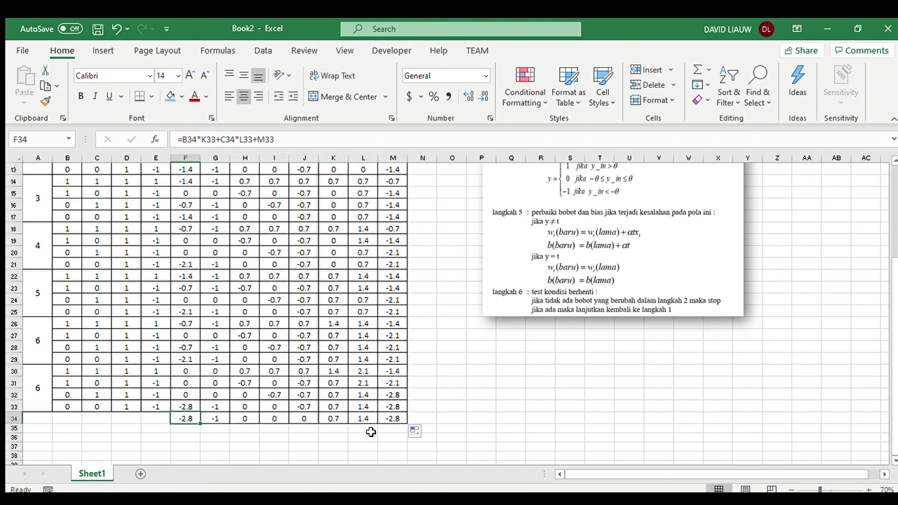
pyautogui.keyDown('shift'); pyautogui.click(398, 419); pyautogui.keyUp('shift')
pyautogui.press('Delete')
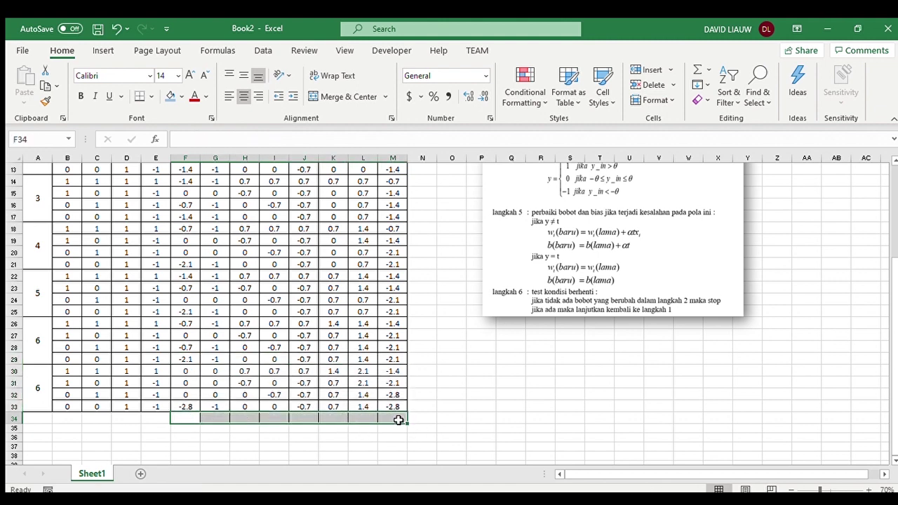
# Check the final weights in K29:M29 and number the block at A30 as iteration 7
pyautogui.moveTo(345, 361); pyautogui.dragTo(393, 359)
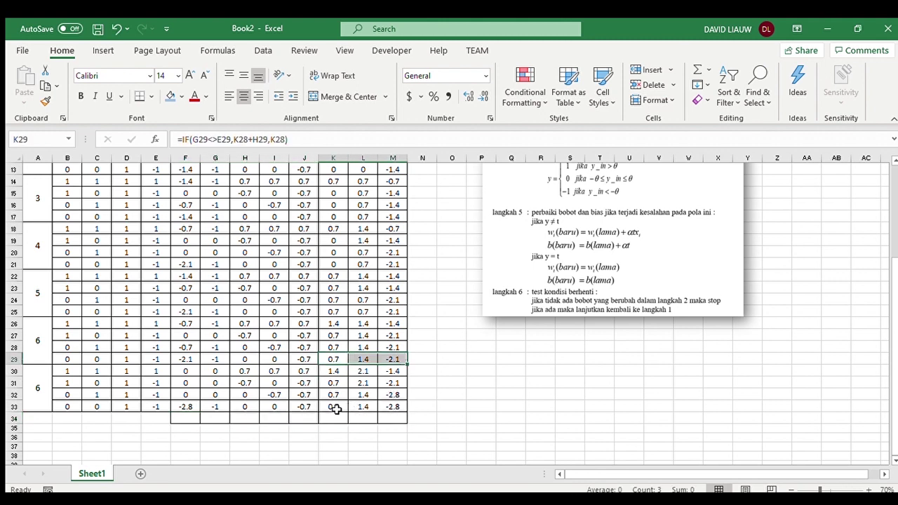
pyautogui.click(34, 384)
pyautogui.write('7')
pyautogui.press('Return')
# Copy the iteration 7 block A30:E33 to A34 and number the copy as iteration 8
pyautogui.click(45, 384)
pyautogui.moveTo(45, 383); pyautogui.dragTo(145, 395)
pyautogui.hotkey('ctrl', 'c')
pyautogui.click(42, 422)
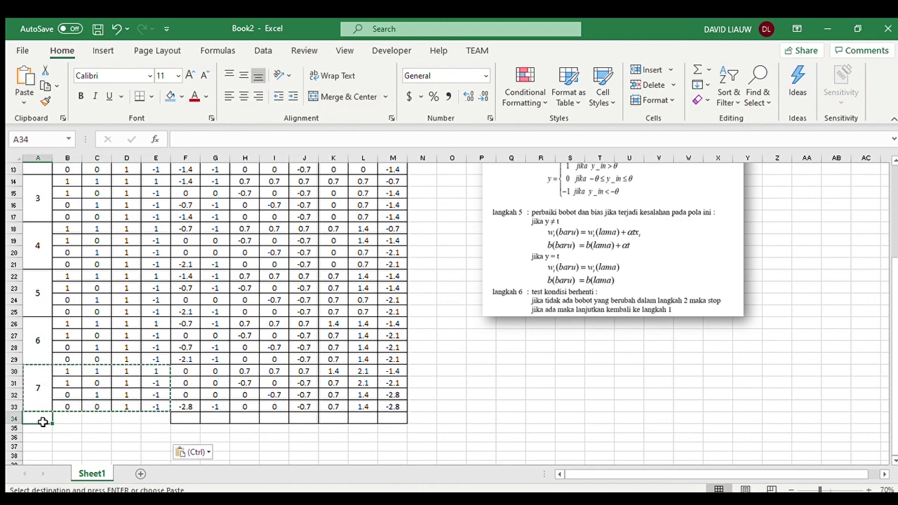
pyautogui.hotkey('ctrl', 'v')
pyautogui.scroll(-3, 42, 422)
pyautogui.click(38, 406)
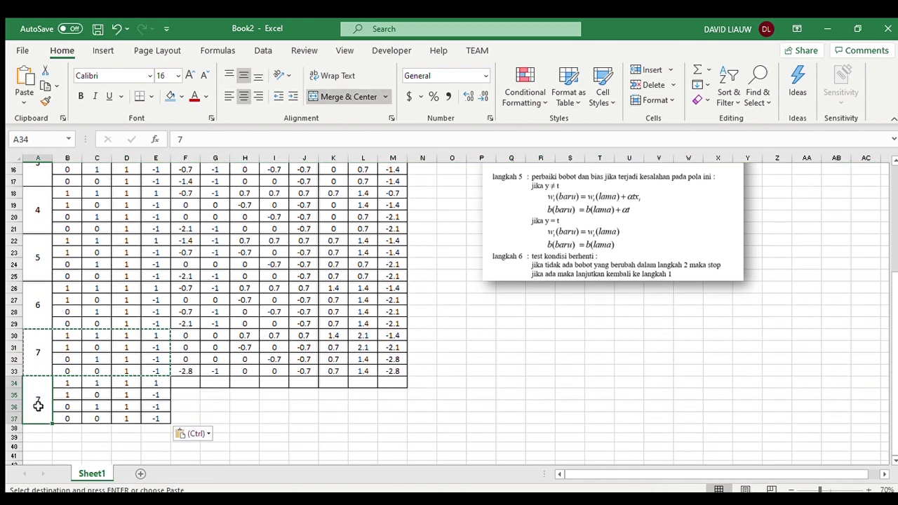
pyautogui.write('8')
pyautogui.click(270, 400)
# Fill the formulas in F33:M33 down through row 37 to calculate iteration 8
pyautogui.click(185, 370)
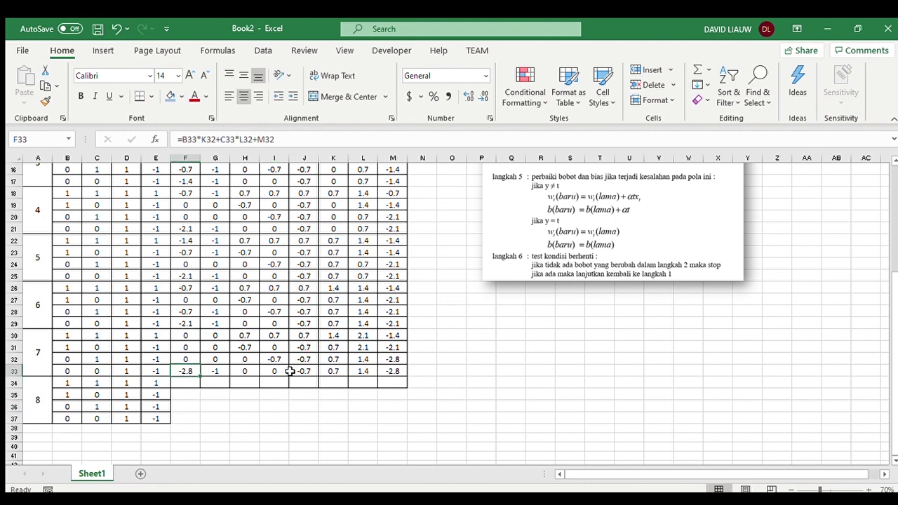
pyautogui.keyDown('shift'); pyautogui.click(388, 370); pyautogui.keyUp('shift')
pyautogui.moveTo(408, 376); pyautogui.dragTo(398, 418)
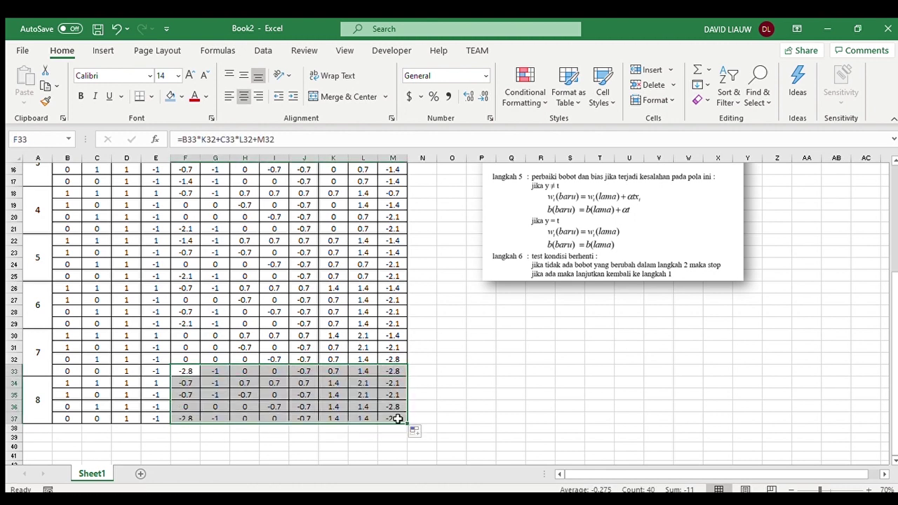
pyautogui.click(481, 431)
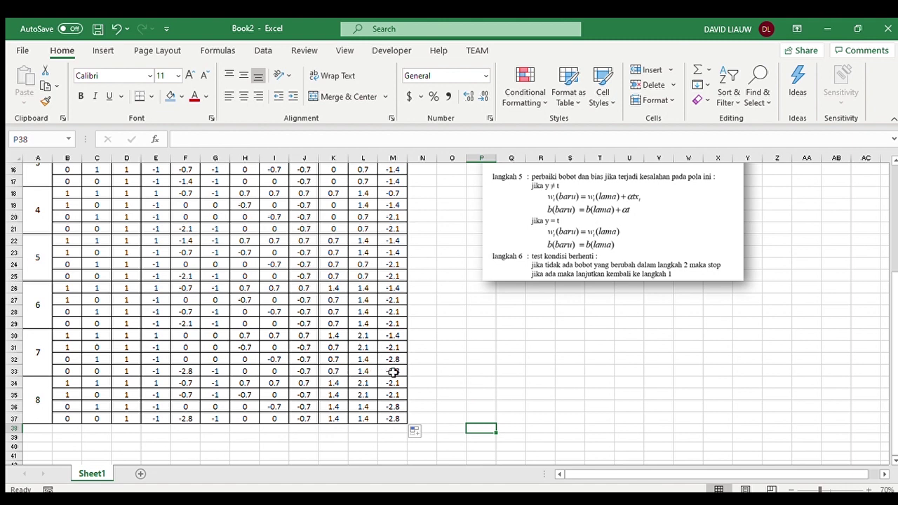
# Copy the iteration 8 block A34:E37 to A38 and number the copy as iteration 9
pyautogui.moveTo(35, 406); pyautogui.dragTo(149, 403)
pyautogui.hotkey('ctrl', 'c')
pyautogui.click(40, 433)
pyautogui.hotkey('ctrl', 'v')
pyautogui.scroll(-1, 37, 429)
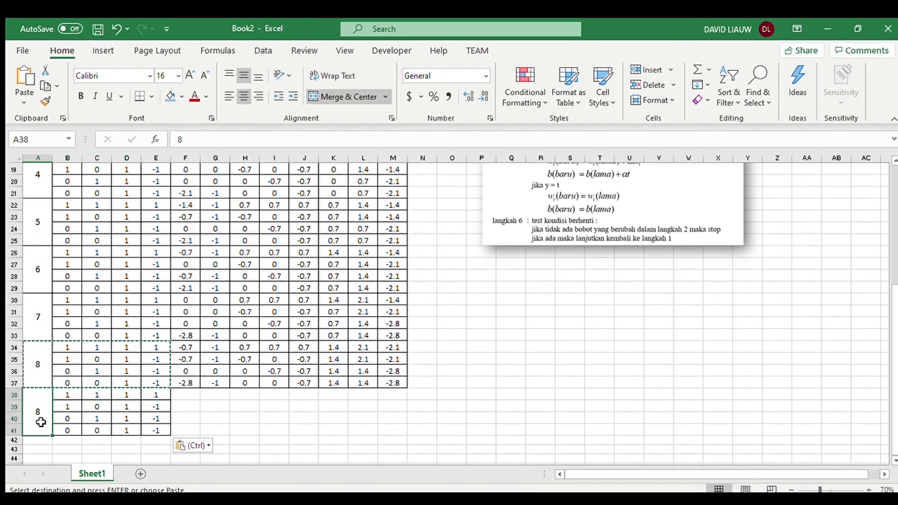
pyautogui.write('9')
pyautogui.click(275, 419)
# Fill the formulas in F37:M37 down through row 41 to calculate iteration 9
pyautogui.click(187, 383)
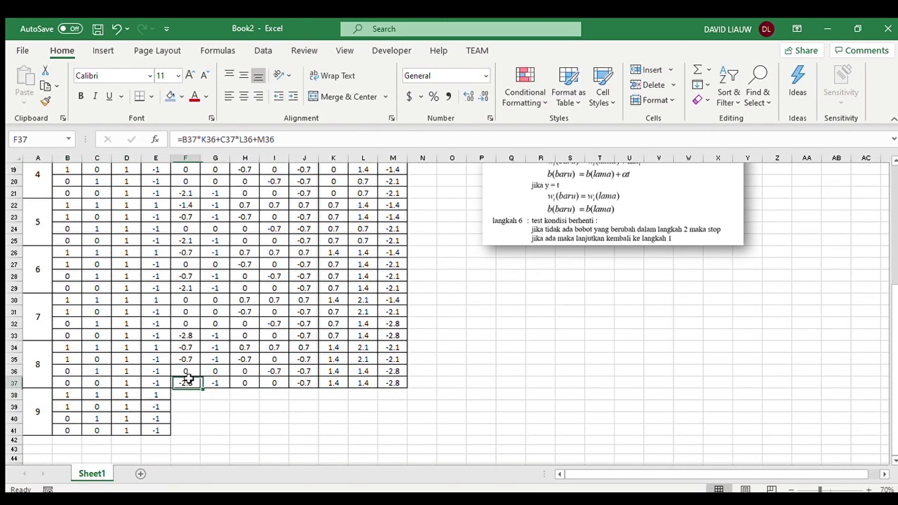
pyautogui.keyDown('shift'); pyautogui.click(394, 383); pyautogui.keyUp('shift')
pyautogui.moveTo(407, 389); pyautogui.dragTo(394, 432)
pyautogui.click(475, 431)
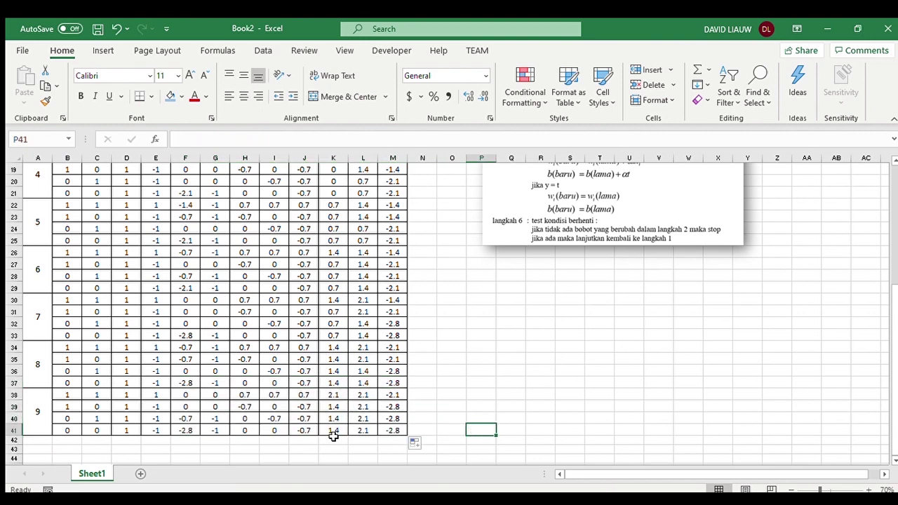
# Copy the iteration 9 block A38:E41 to A42 and number the copy as iteration 10
pyautogui.moveTo(31, 413); pyautogui.dragTo(144, 416)
pyautogui.hotkey('ctrl', 'c')
pyautogui.scroll(-1, 131, 417)
pyautogui.click(40, 407)
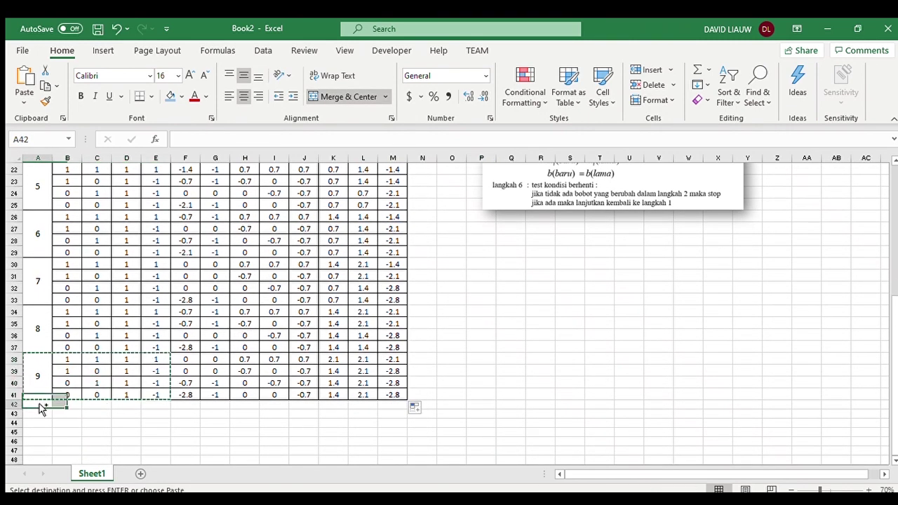
pyautogui.hotkey('ctrl', 'v')
pyautogui.write('10')
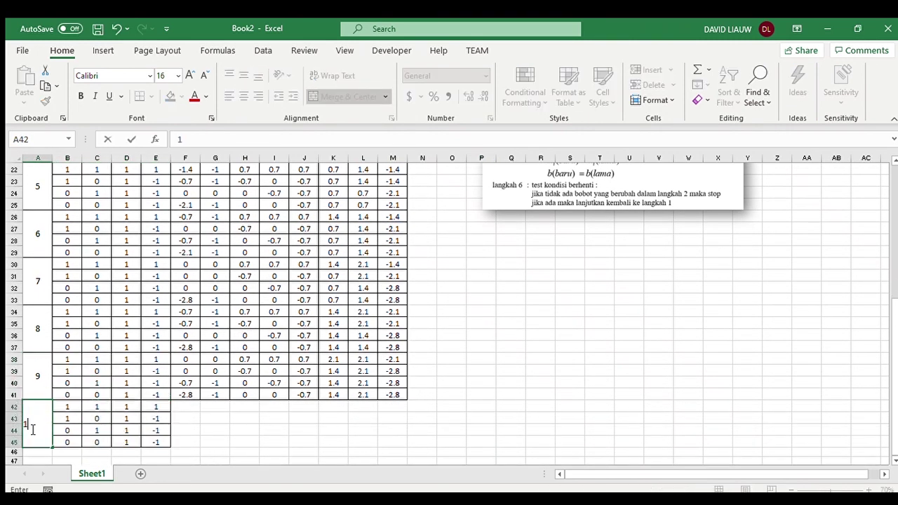
pyautogui.press('Return')
# Fill the formulas in F41:M41 down through row 45 to calculate iteration 10
pyautogui.click(186, 407)
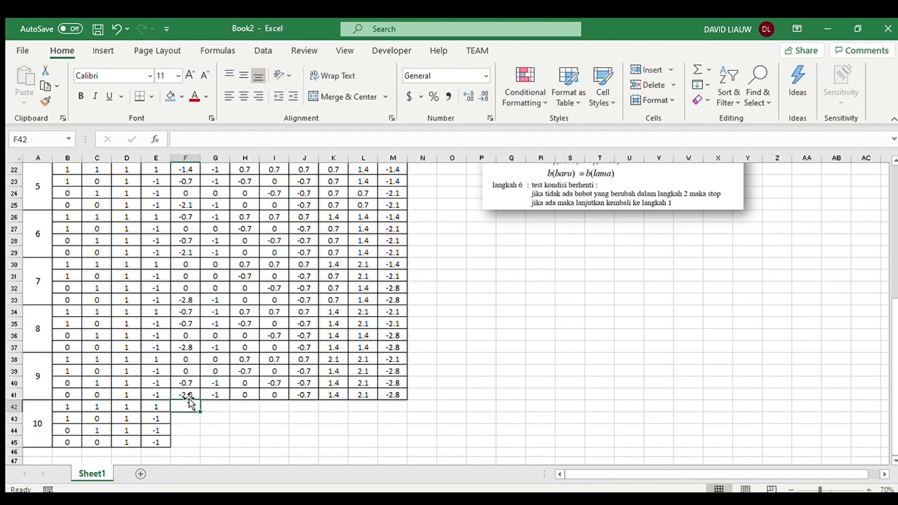
pyautogui.moveTo(182, 394); pyautogui.dragTo(400, 443)
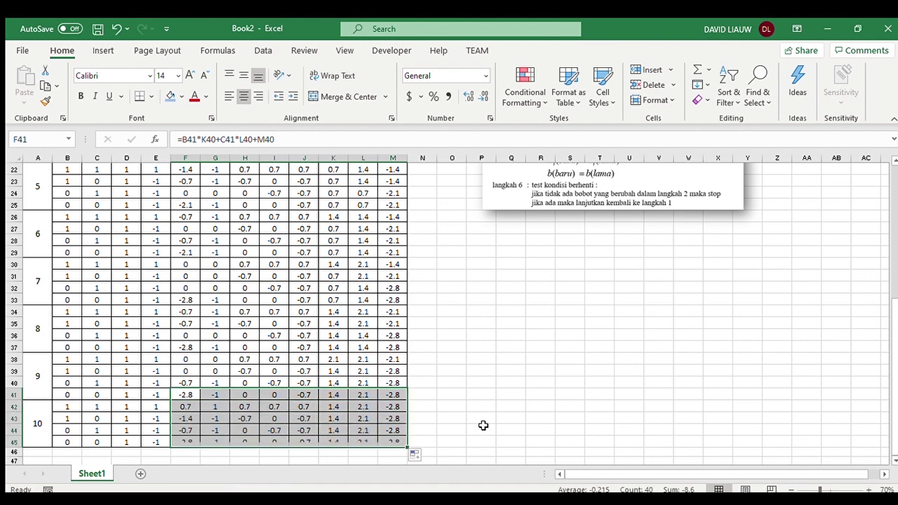
pyautogui.click(489, 420)
# Shade the final weights of iterations 10 and 9, K45:M45 and K41:M41, with the blue fill colour
pyautogui.moveTo(336, 440); pyautogui.dragTo(395, 439)
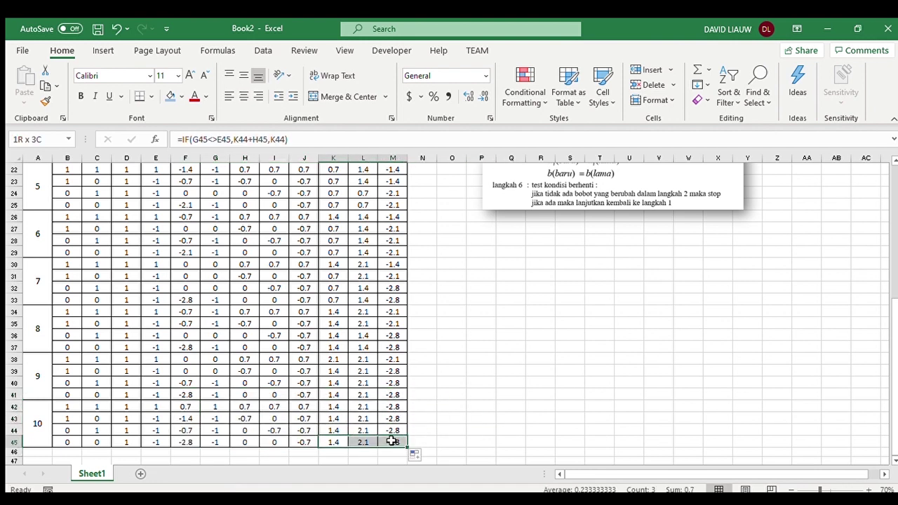
pyautogui.click(170, 96)
pyautogui.moveTo(329, 395); pyautogui.dragTo(401, 394)
pyautogui.click(170, 96)
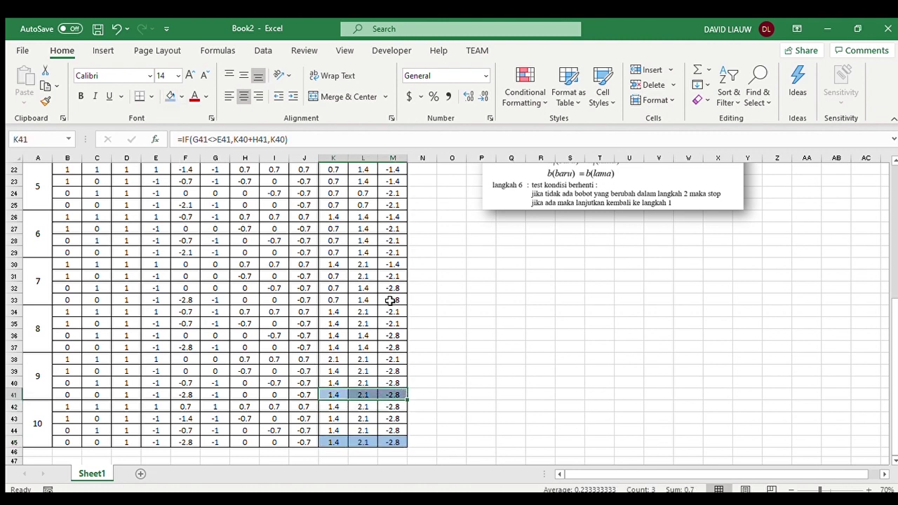
pyautogui.click(478, 384)
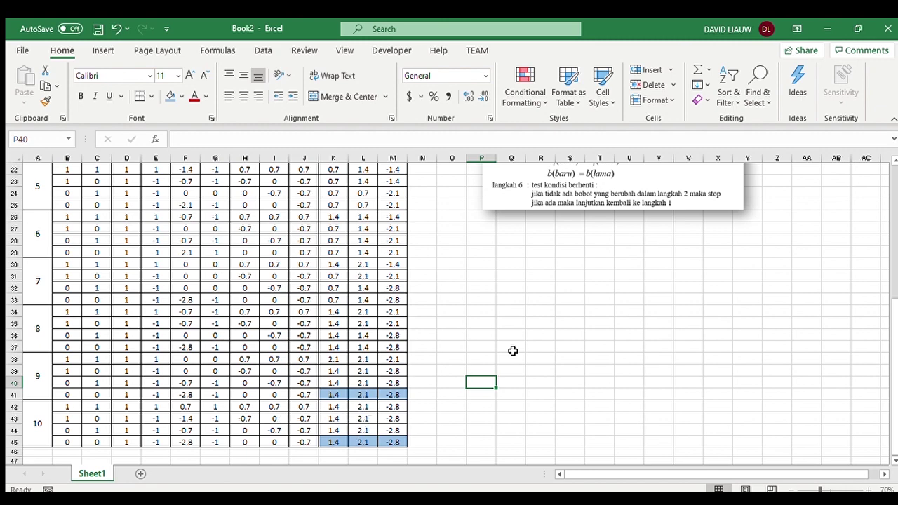
# Review the whole training table, comparing the final weights of iterations 9 and 10 with the algorithm's stopping condition
pyautogui.scroll(1, 567, 295)
pyautogui.scroll(-2, 525, 270)
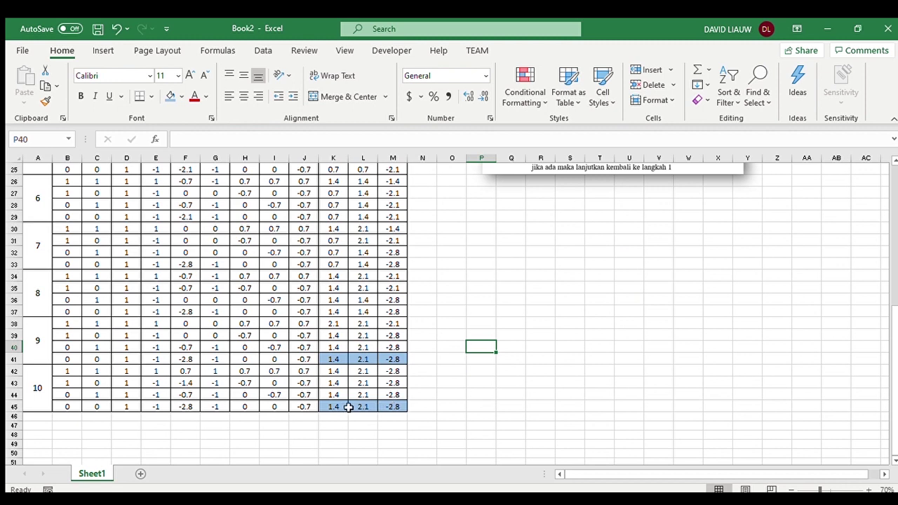
pyautogui.moveTo(393, 412); pyautogui.dragTo(333, 405)
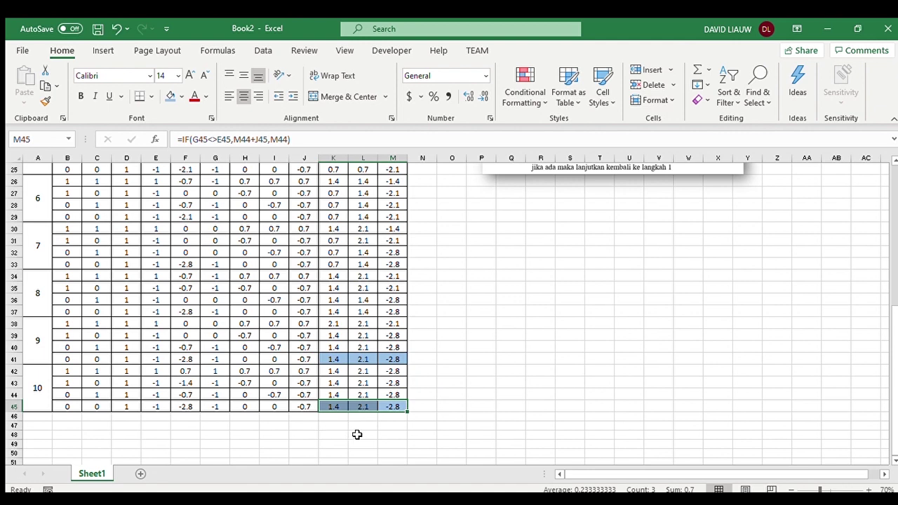
pyautogui.scroll(8, 391, 448)
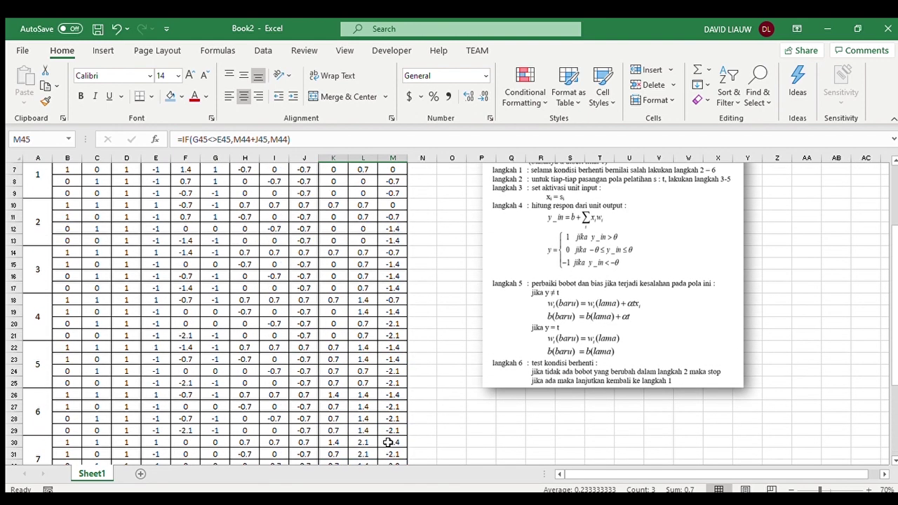
pyautogui.scroll(-8, 414, 381)
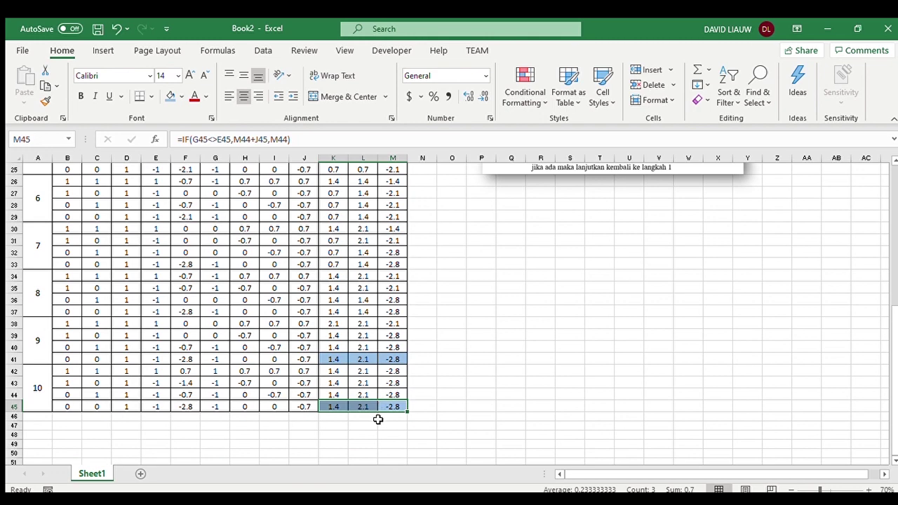
pyautogui.scroll(8, 415, 404)
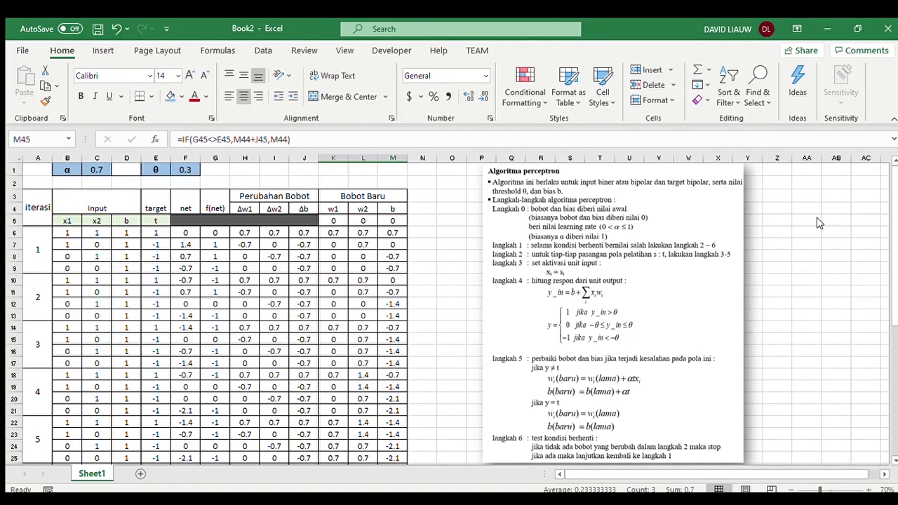
pyautogui.scroll(-10, 527, 287)
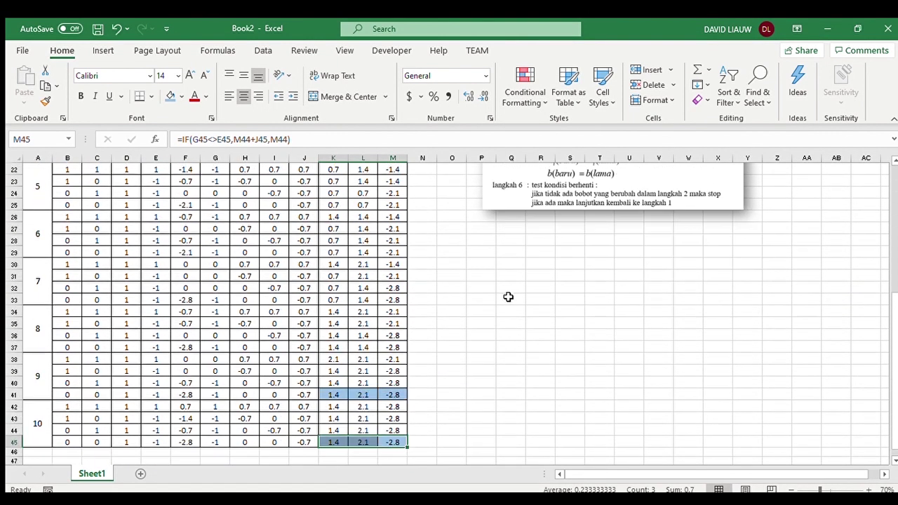
# Copy the iteration 10 input values B42:C45 to B47 as the rows of the test table
pyautogui.scroll(-1, 501, 306)
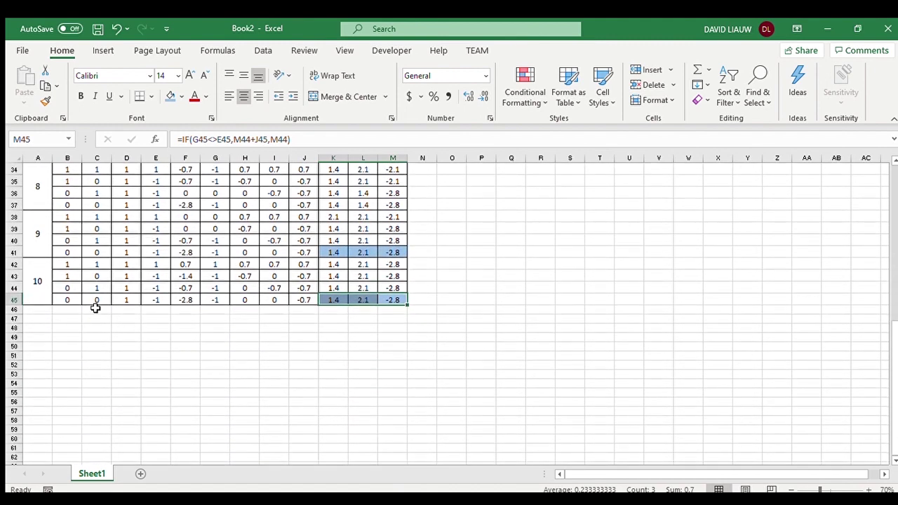
pyautogui.moveTo(71, 263); pyautogui.dragTo(94, 295)
pyautogui.hotkey('ctrl', 'c')
pyautogui.click(67, 320)
pyautogui.hotkey('ctrl', 'v')
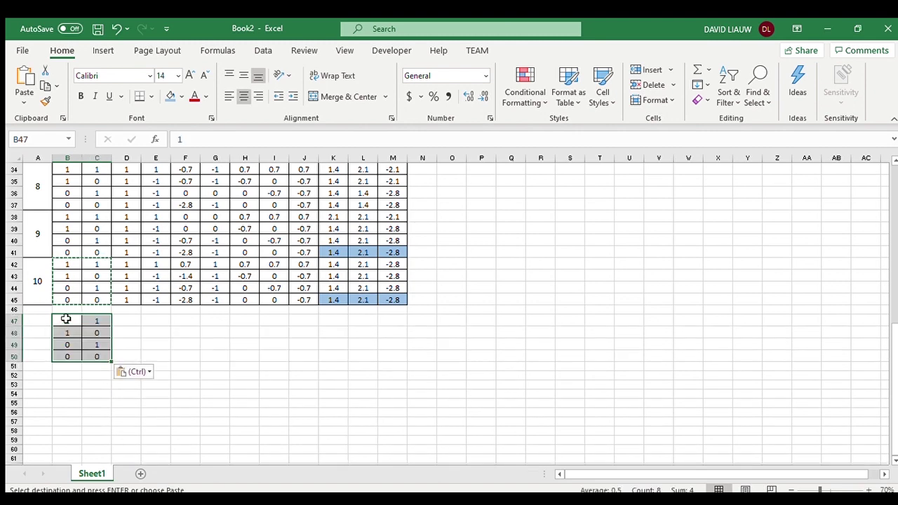
# Shade the iteration 10 target values E42:E45 with the blue fill colour
pyautogui.moveTo(160, 266); pyautogui.dragTo(157, 298)
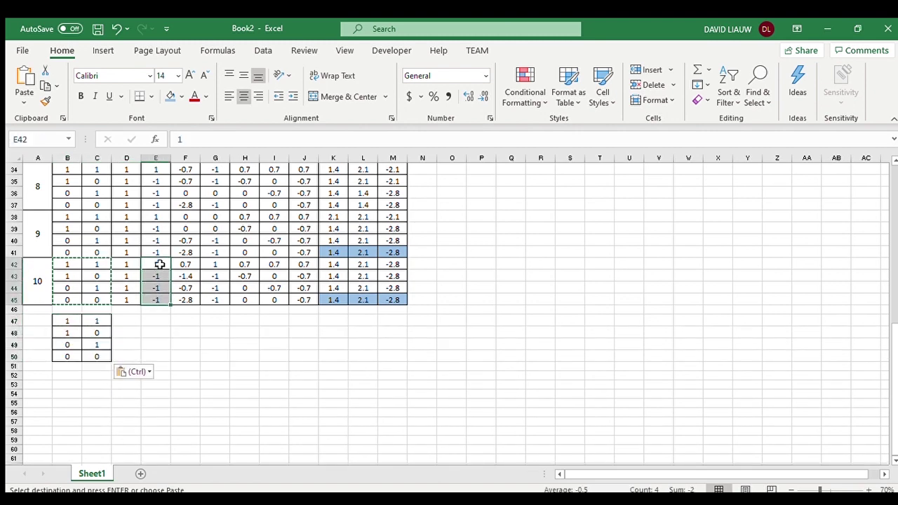
pyautogui.click(170, 96)
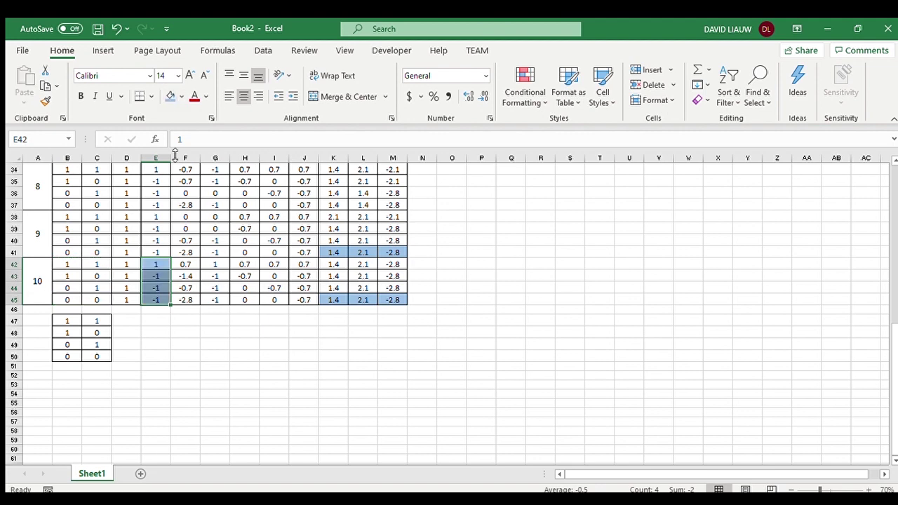
pyautogui.click(220, 357)
# Add the headers x1 and x2 in B46:C46, centred, bold and at font size 16
pyautogui.click(66, 309)
pyautogui.write('x1')
pyautogui.press('Right')
pyautogui.write('x2')
pyautogui.press('Return')
pyautogui.moveTo(68, 309); pyautogui.dragTo(87, 310)
pyautogui.click(242, 98)
pyautogui.click(189, 75)
pyautogui.click(189, 75)
pyautogui.click(189, 75)
pyautogui.click(80, 96)
pyautogui.click(191, 419)
# Enter the header y in D46 with the x2 header's formatting and apply borders to D47:D50
pyautogui.click(127, 313)
pyautogui.write('y')
pyautogui.press('Return')
pyautogui.click(101, 317)
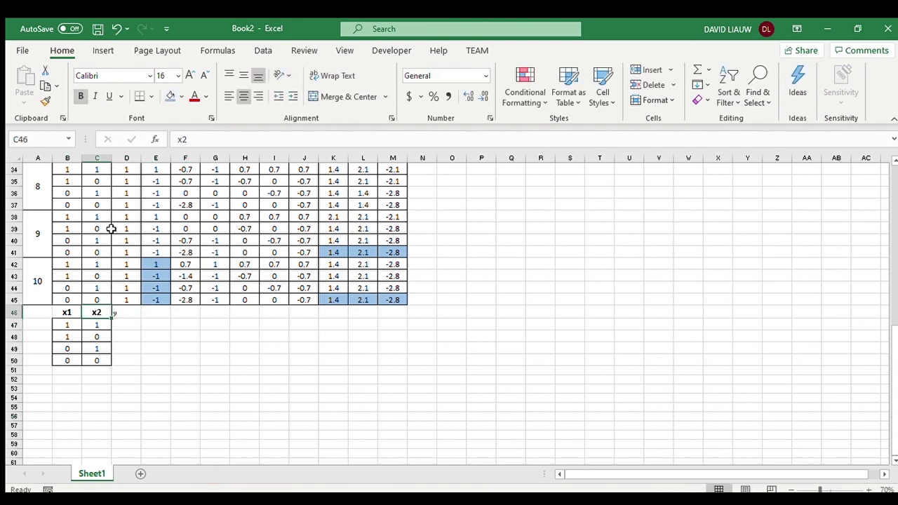
pyautogui.click(45, 101)
pyautogui.click(126, 313)
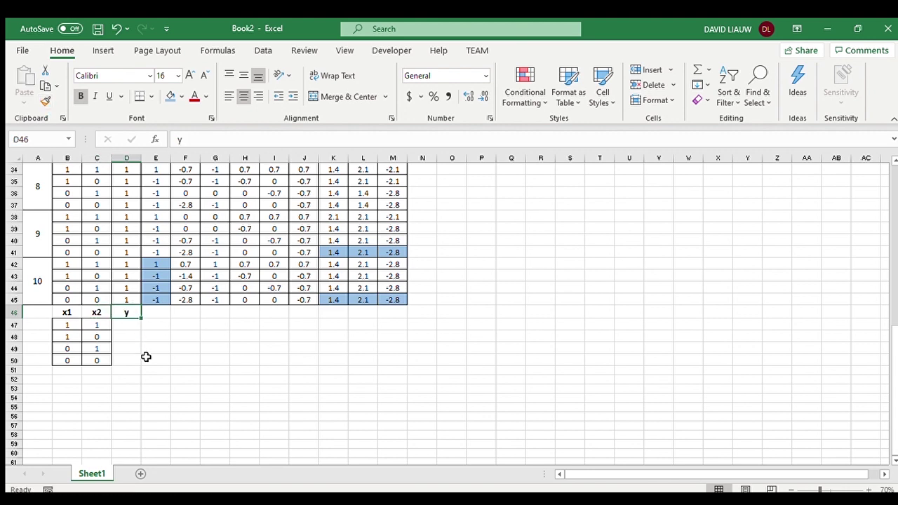
pyautogui.click(144, 356)
pyautogui.moveTo(125, 322); pyautogui.dragTo(126, 358)
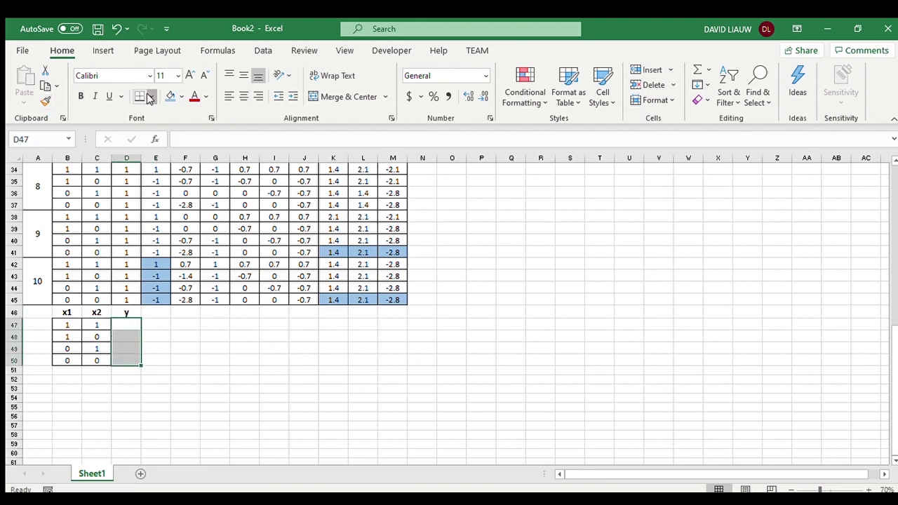
pyautogui.click(264, 387)
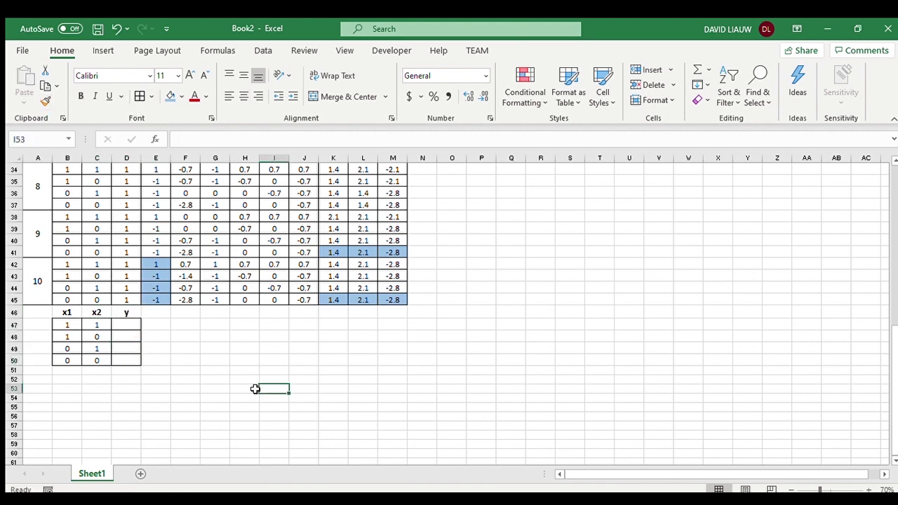
# Change the column header in D46 to net
pyautogui.click(130, 313)
pyautogui.write('net')
pyautogui.press('Return')
# Add the header f(net) in E46 and apply borders to E47:E50
pyautogui.click(129, 313)
pyautogui.press('Tab')
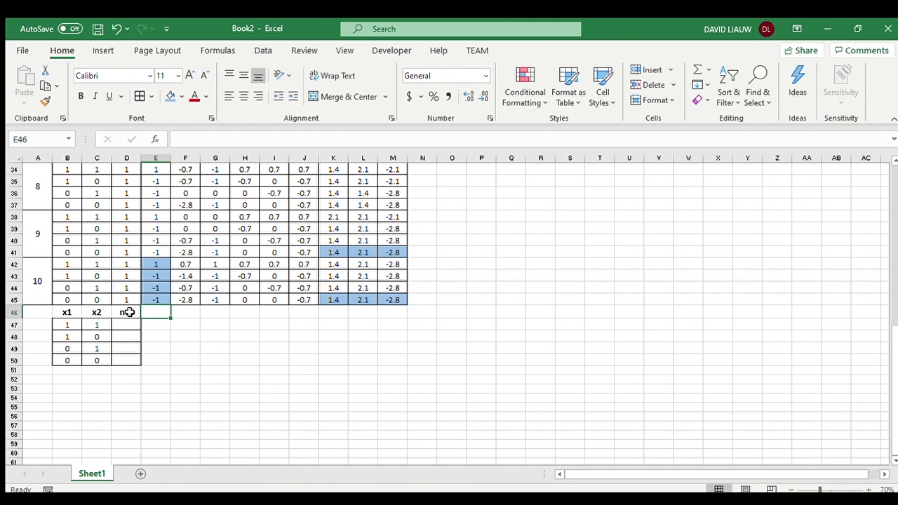
pyautogui.write('f(net')
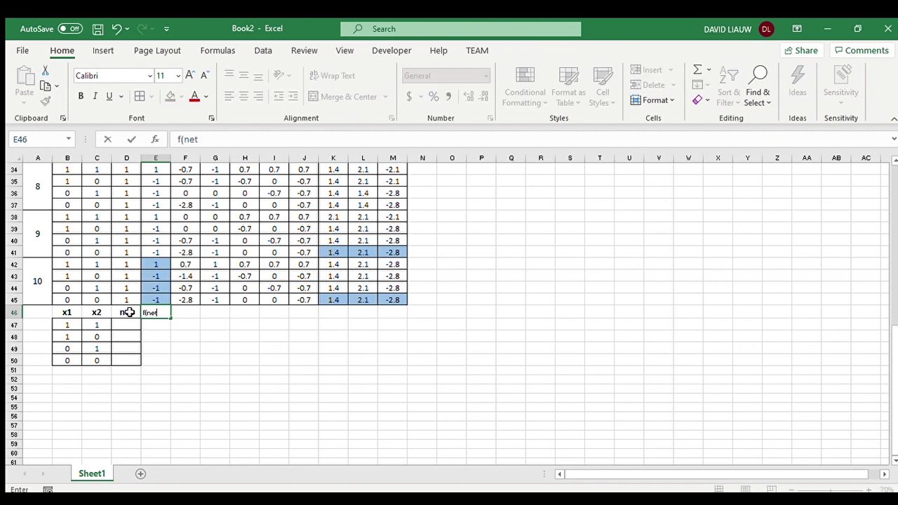
pyautogui.press('Return')
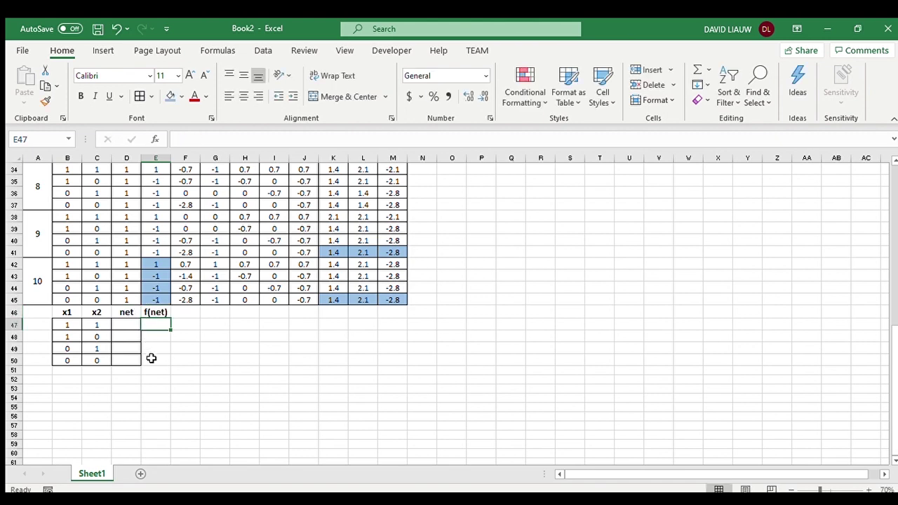
pyautogui.keyDown('shift'); pyautogui.click(151, 357); pyautogui.keyUp('shift')
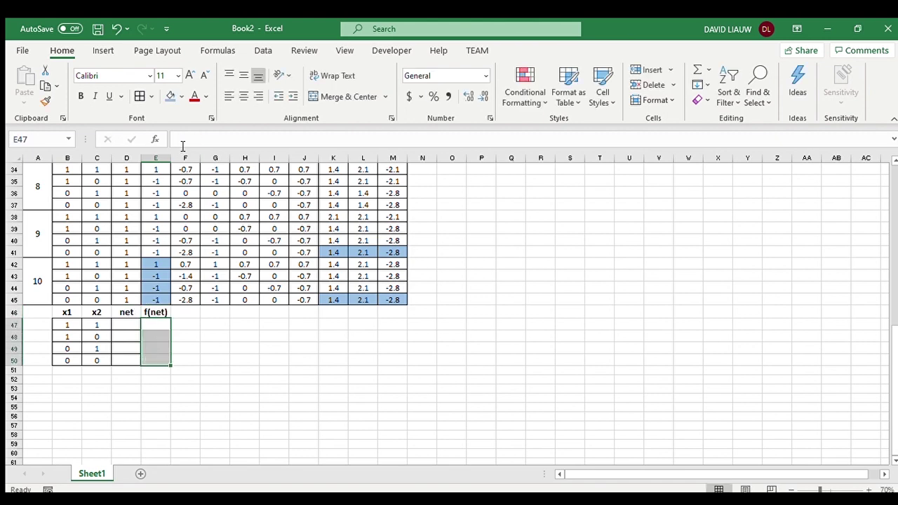
# Build the net formula =B47*K45+C47*L45+M45 in D47 from the test inputs and the final weights
pyautogui.click(129, 323)
pyautogui.write('=')
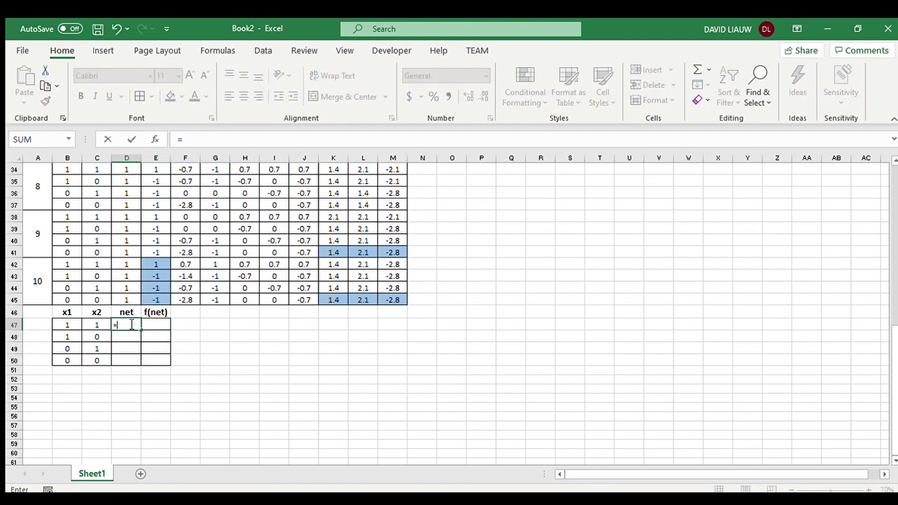
pyautogui.click(74, 325)
pyautogui.write('*')
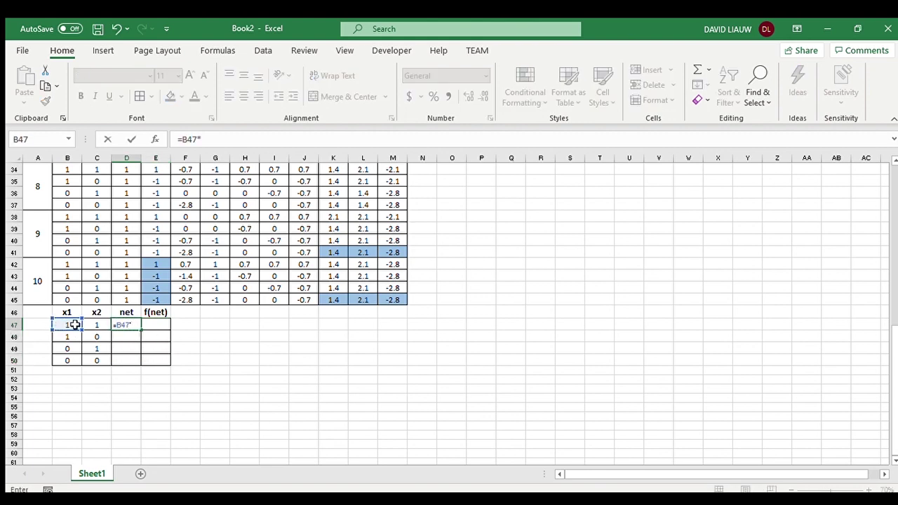
pyautogui.click(333, 299)
pyautogui.write('+')
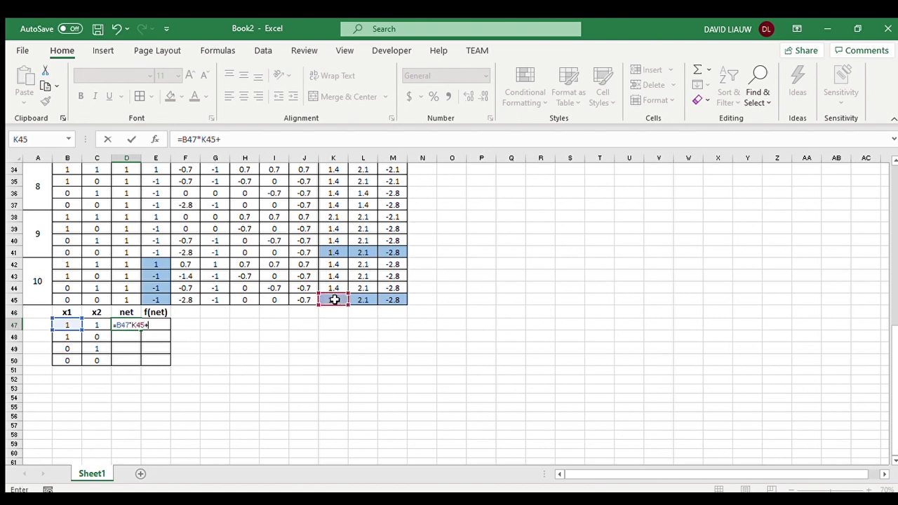
pyautogui.click(97, 324)
pyautogui.write('*')
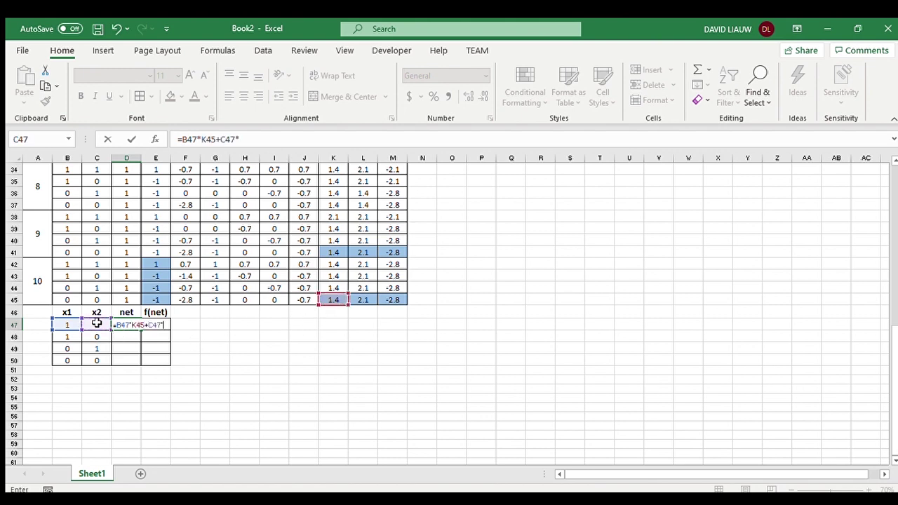
pyautogui.click(359, 299)
pyautogui.write('+')
pyautogui.click(392, 296)
# Make the weight references in the D47 formula absolute, giving =B47*$K$45+C47*$L$45+$M$45
pyautogui.click(275, 140)
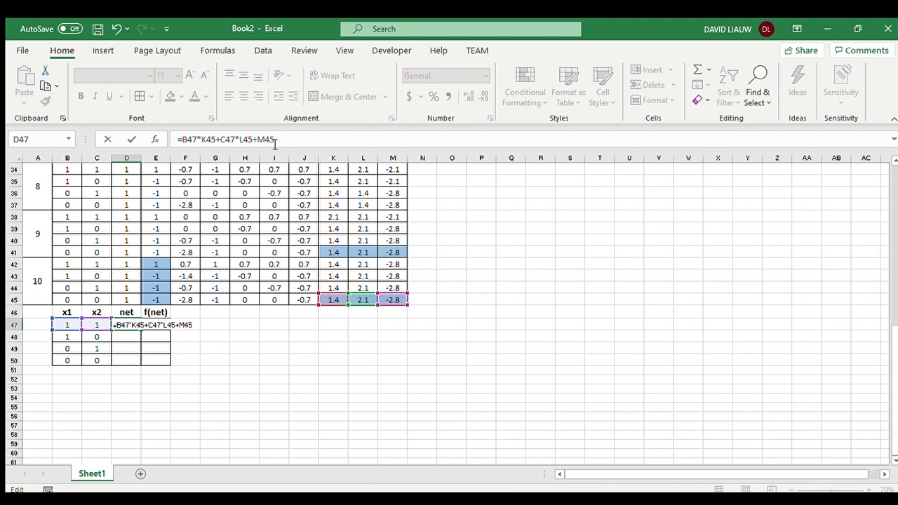
pyautogui.doubleClick(275, 140)
pyautogui.press('F4')
pyautogui.doubleClick(242, 139)
pyautogui.press('F4')
pyautogui.doubleClick(207, 139)
pyautogui.press('F4')
pyautogui.press('Return')
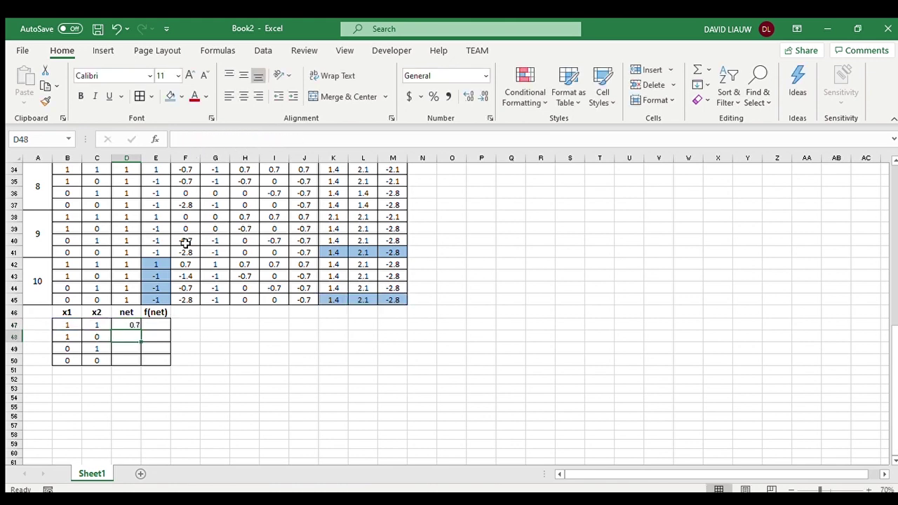
# Fill the net formula down through D50 and format D47:E50 like the input cells, in bold
pyautogui.click(125, 325)
pyautogui.moveTo(140, 329); pyautogui.dragTo(130, 363)
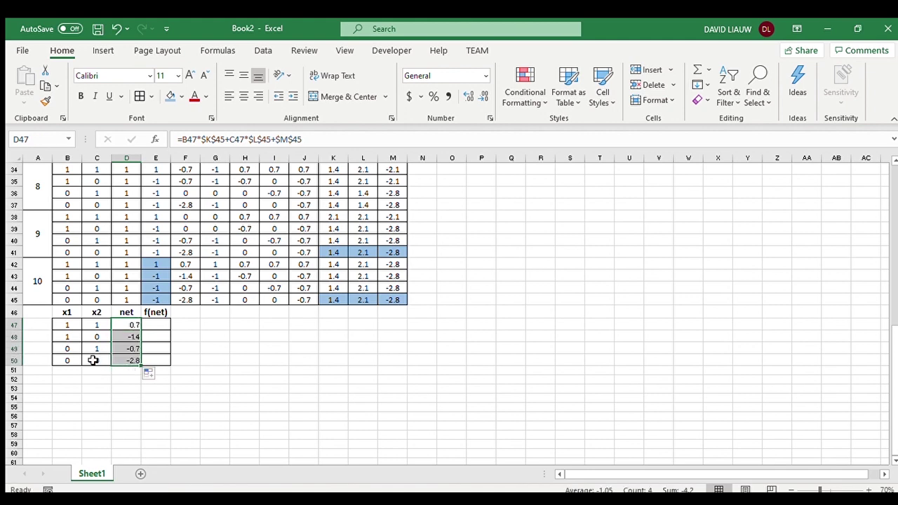
pyautogui.click(94, 360)
pyautogui.click(45, 101)
pyautogui.moveTo(122, 325); pyautogui.dragTo(150, 361)
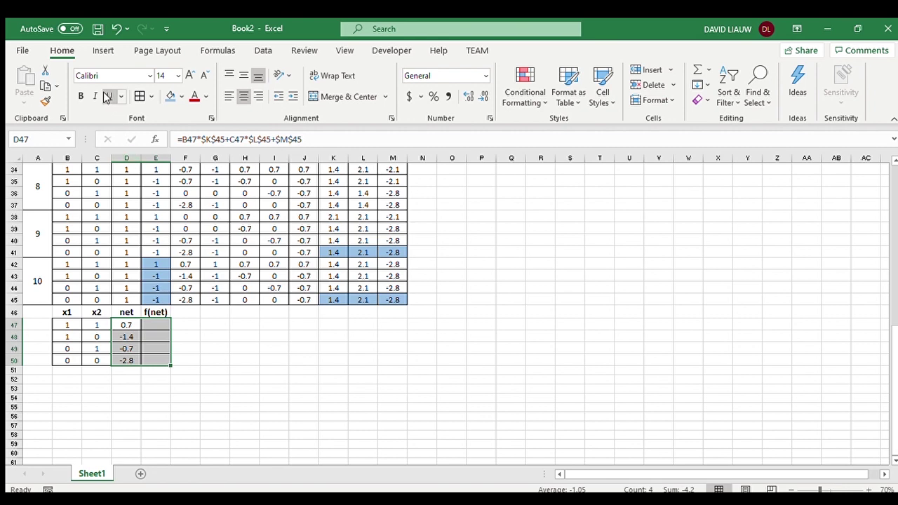
pyautogui.click(81, 96)
pyautogui.click(272, 443)
# Start the f(net) formula in E47 with an IF testing whether D47 exceeds the threshold, =if(D47>$F$1
pyautogui.click(156, 324)
pyautogui.write('=')
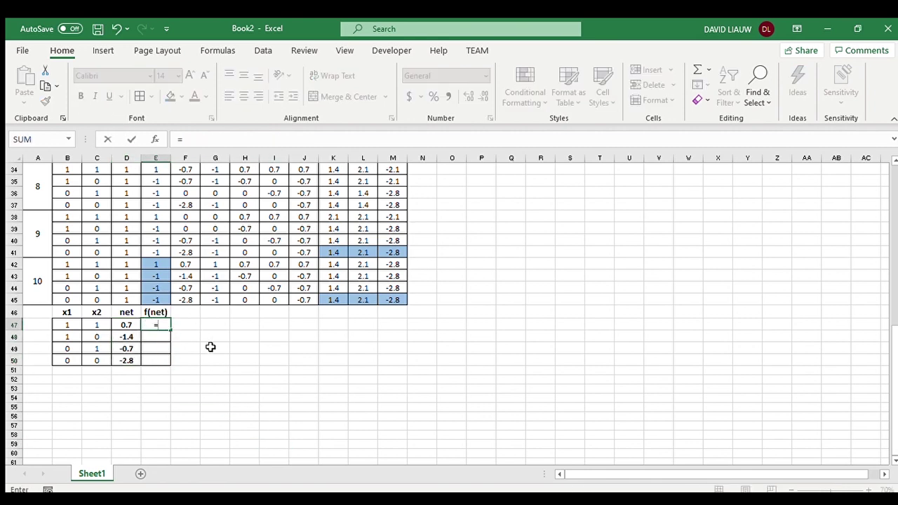
pyautogui.write('if(')
pyautogui.click(126, 325)
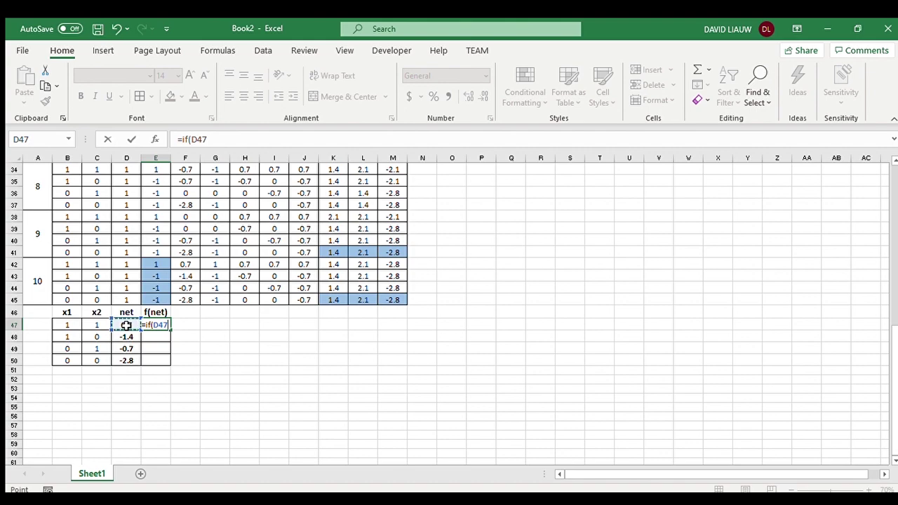
pyautogui.write('<')
pyautogui.scroll(11, 459, 330)
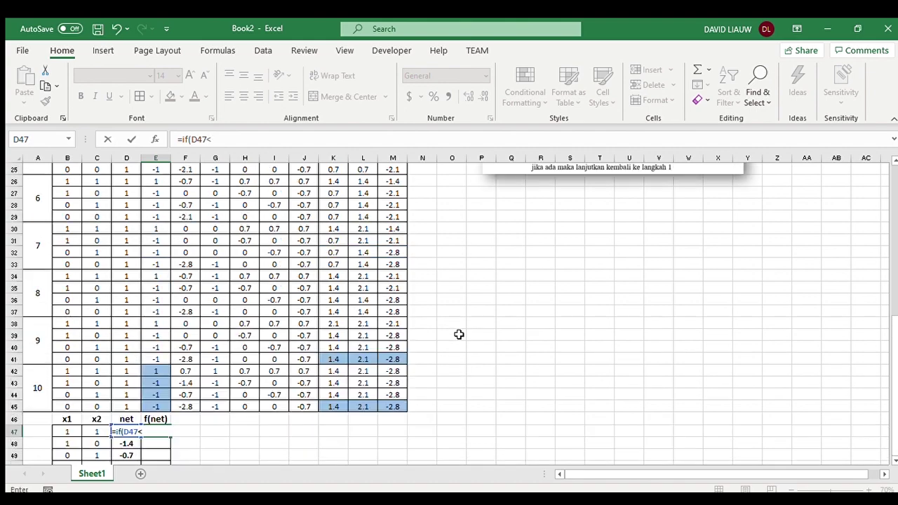
pyautogui.scroll(-11, 596, 335)
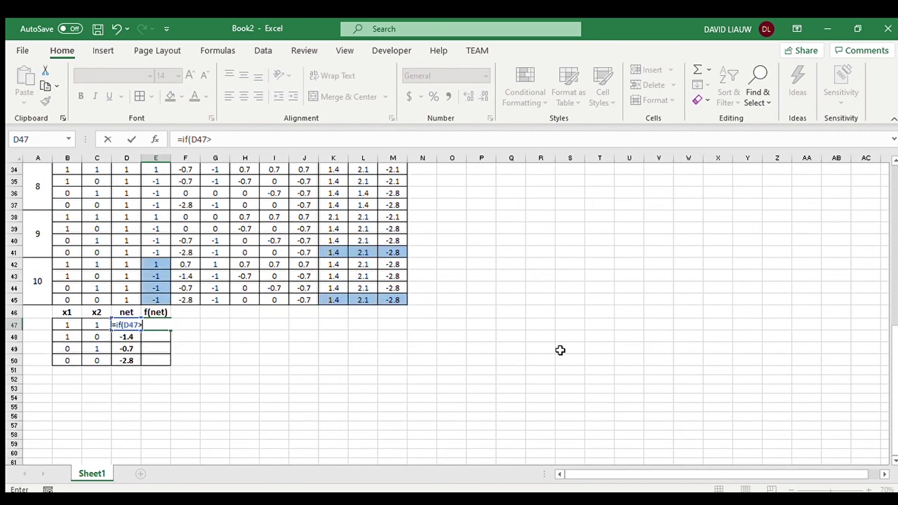
pyautogui.scroll(11, 610, 329)
pyautogui.click(188, 169)
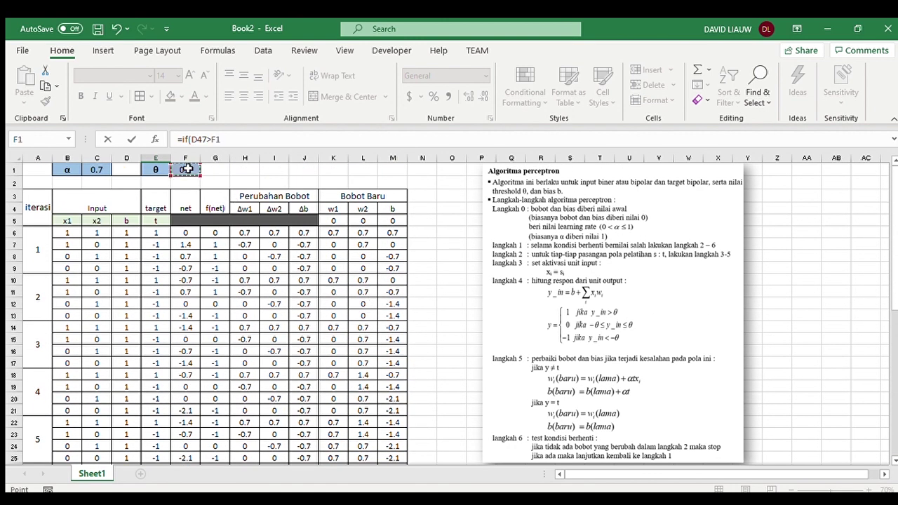
pyautogui.press('F4')
pyautogui.scroll(-11, 188, 169)
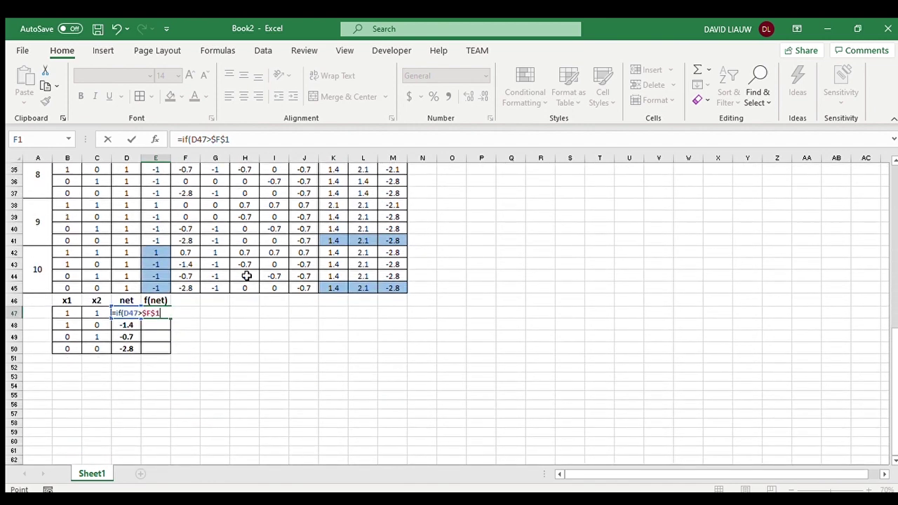
# Extend the E47 formula to return 1 when true and add a nested condition, continuing it with ,1,if(and(D47>=-$F$1
pyautogui.write(',1,if(and(')
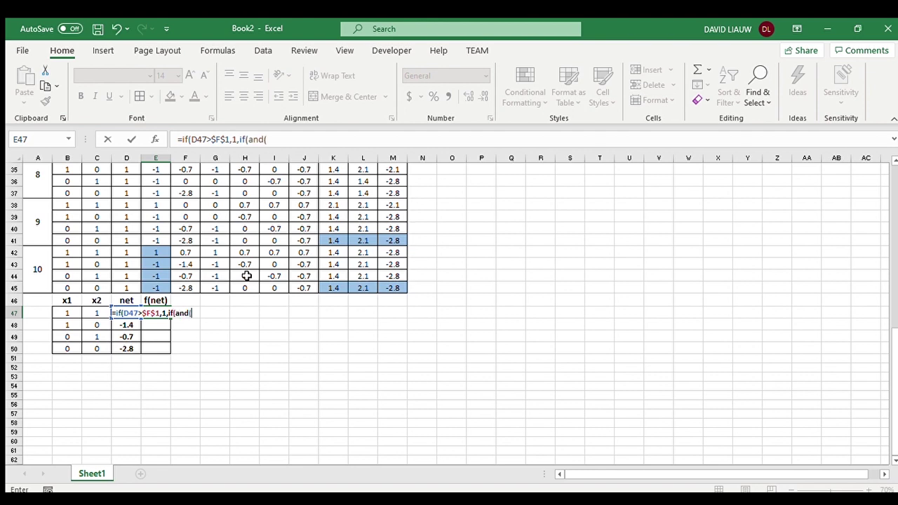
pyautogui.scroll(9, 638, 200)
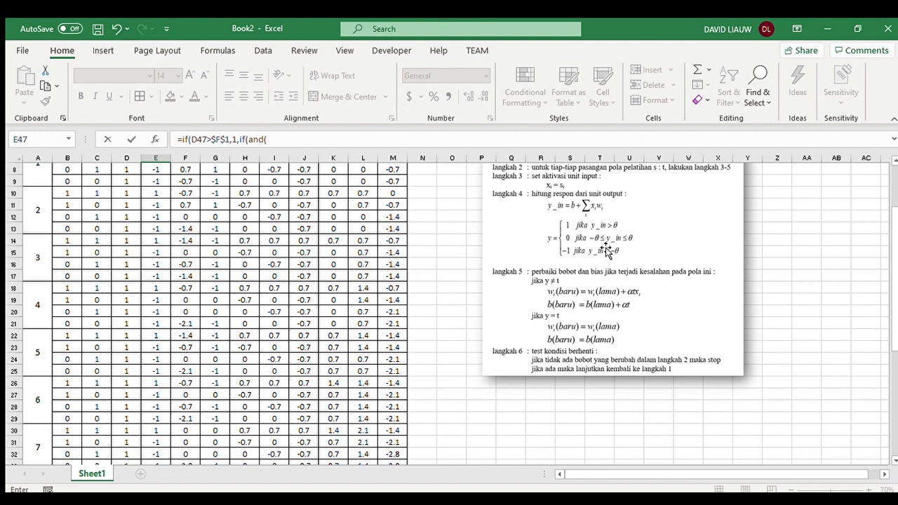
pyautogui.scroll(-8, 516, 291)
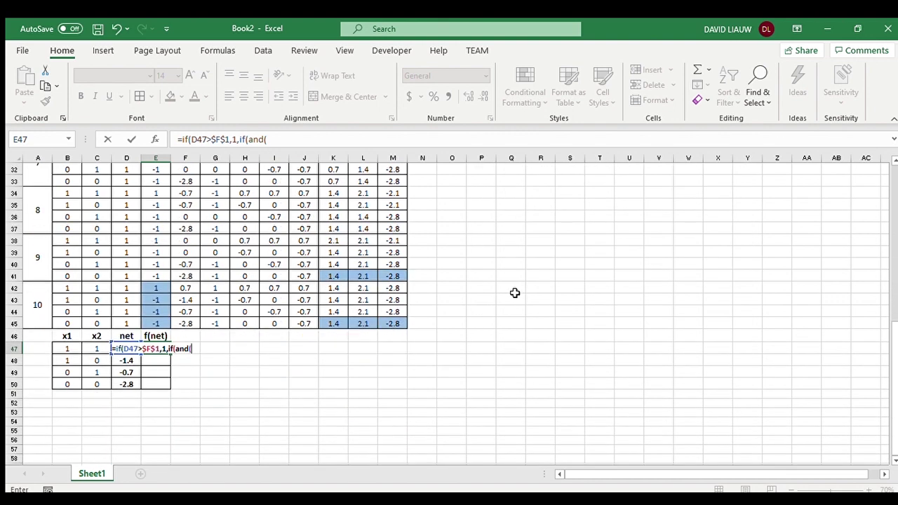
pyautogui.write('D47>=')
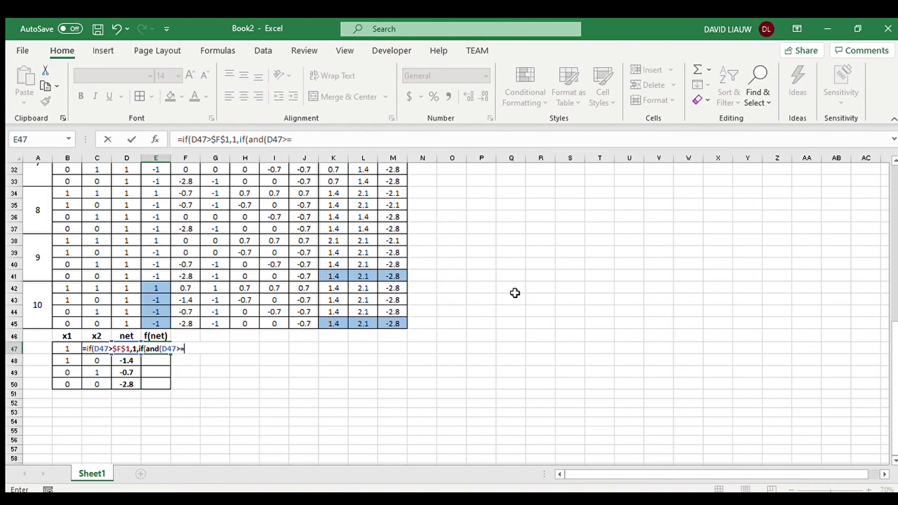
pyautogui.write('-')
pyautogui.scroll(10, 350, 250)
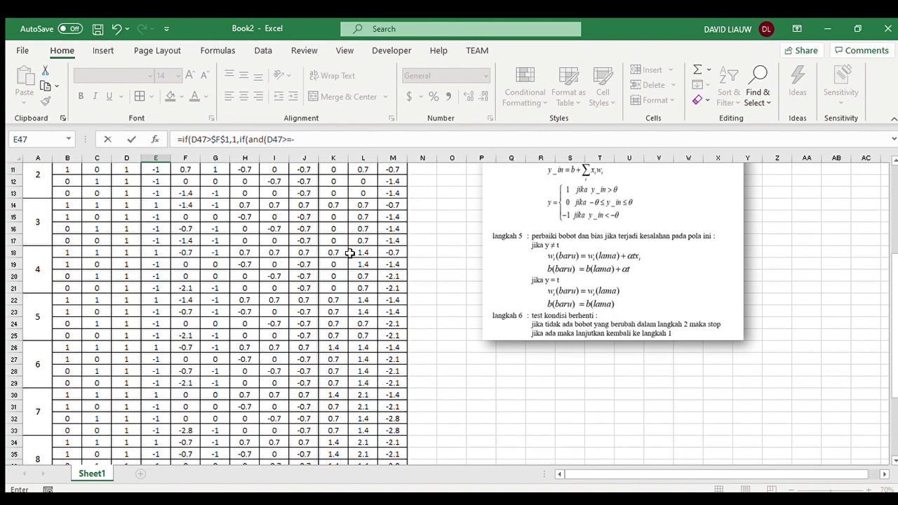
pyautogui.click(190, 170)
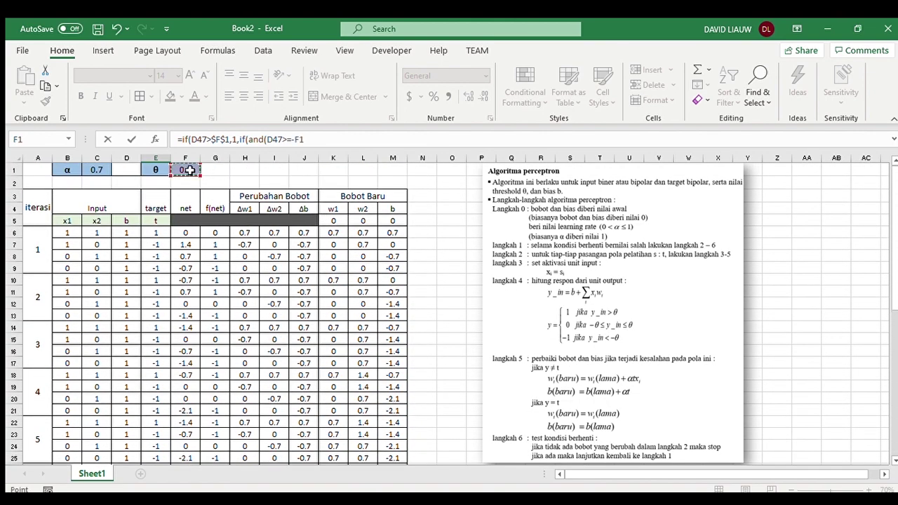
pyautogui.press('F4')
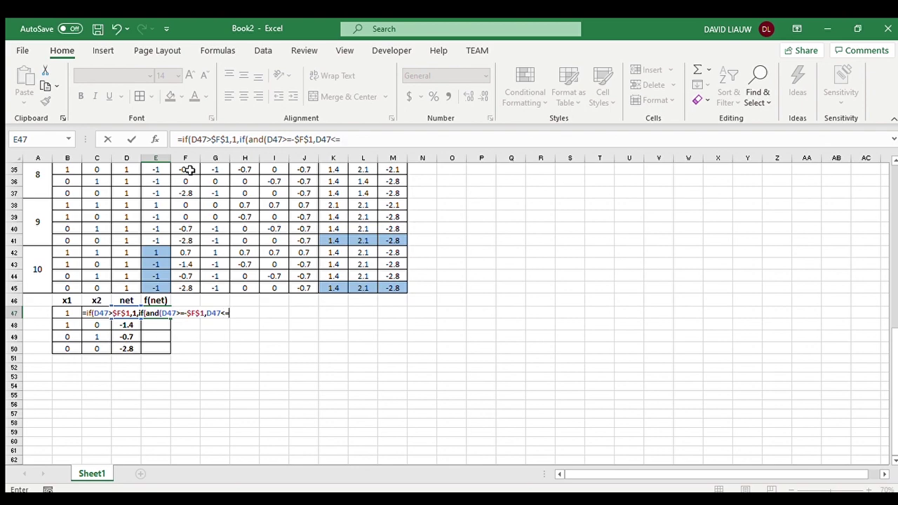
# Complete the E47 formula with the upper condition D47<=$F$1, returning 0 when both conditions hold and -1 otherwise
pyautogui.scroll(10, 449, 280)
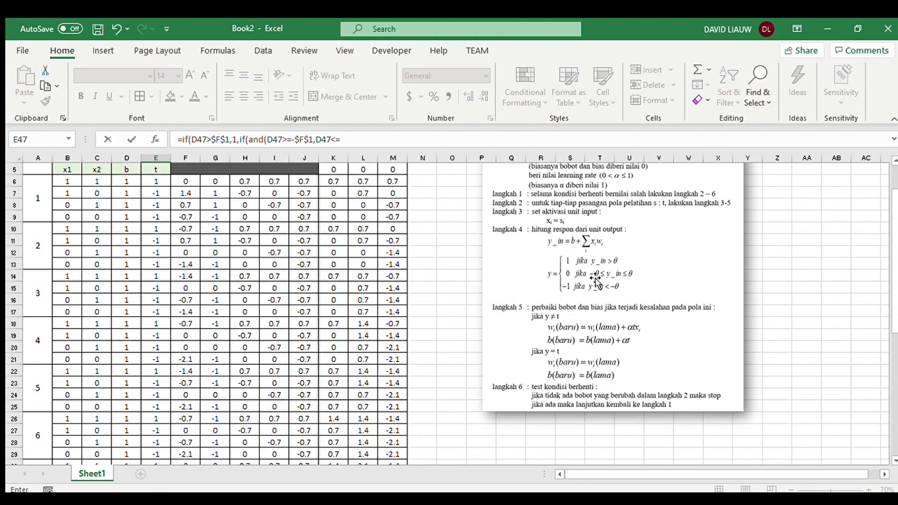
pyautogui.scroll(-8, 581, 287)
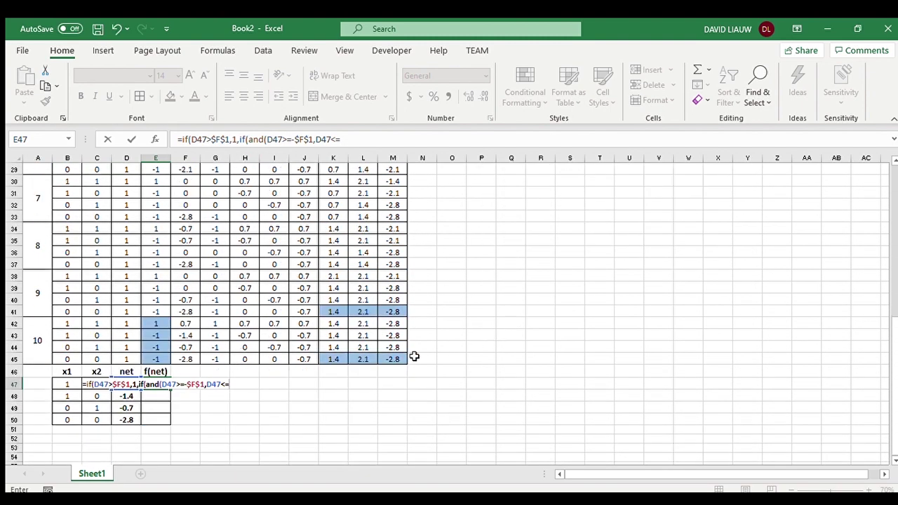
pyautogui.scroll(9, 414, 356)
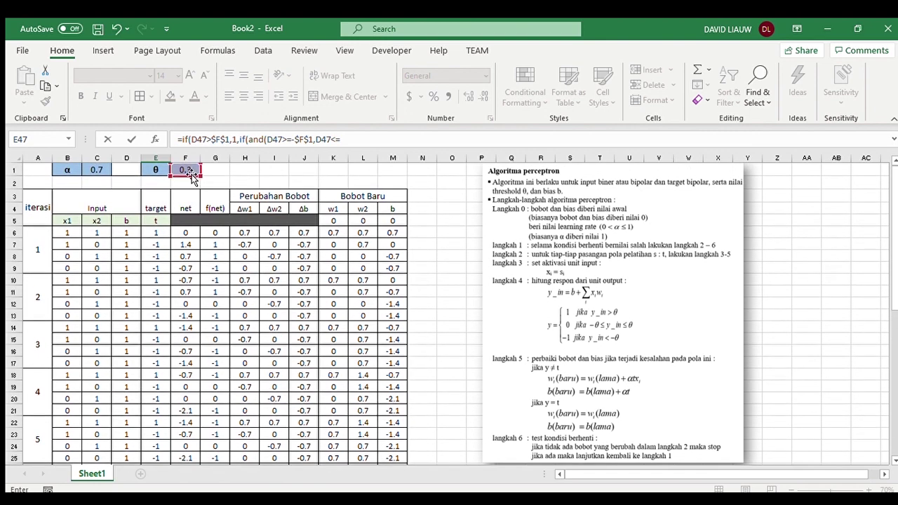
pyautogui.click(188, 171)
pyautogui.press('F4')
pyautogui.scroll(-11, 271, 261)
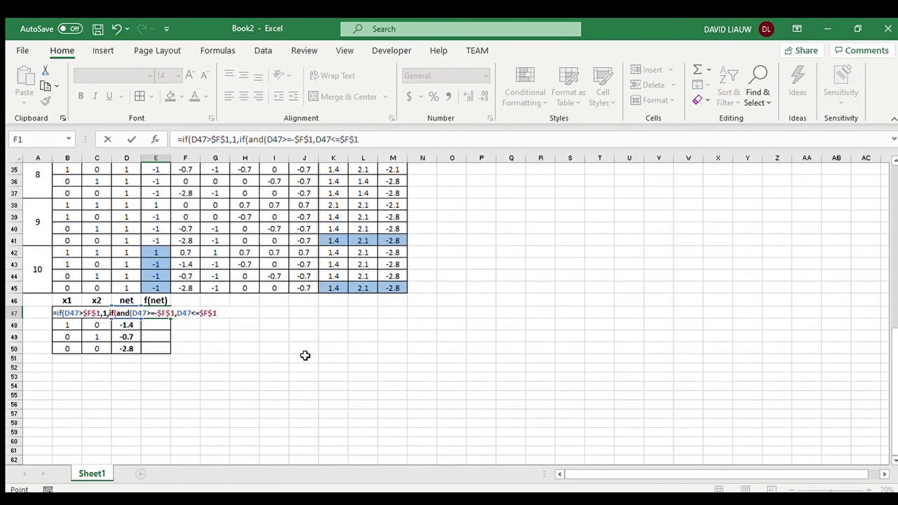
pyautogui.write('),0,-1')
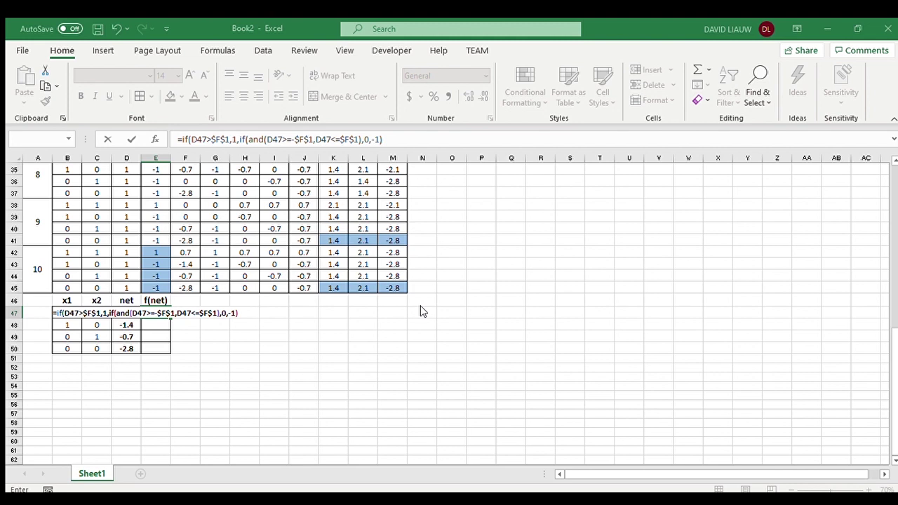
pyautogui.press('Return')
pyautogui.click(224, 394)
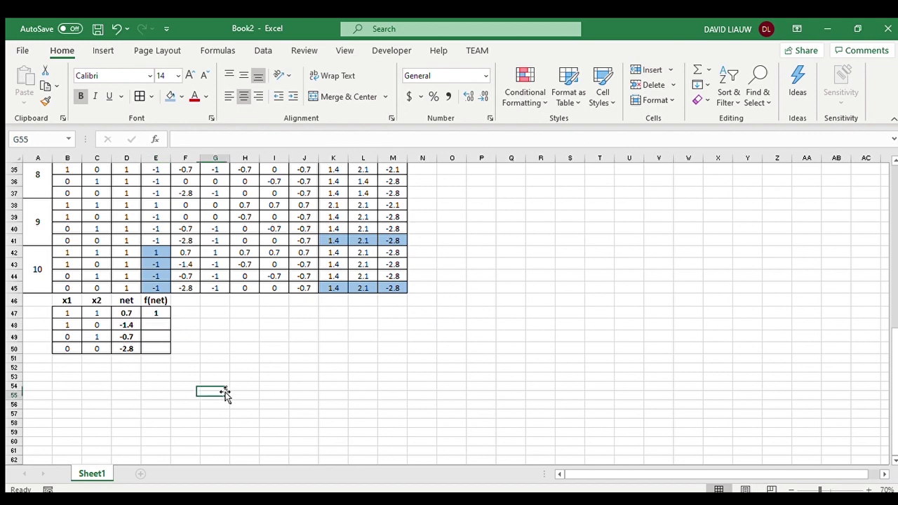
# Fill the f(net) formula from E47 down through E50
pyautogui.click(162, 315)
pyautogui.moveTo(171, 317); pyautogui.dragTo(170, 351)
pyautogui.click(235, 382)
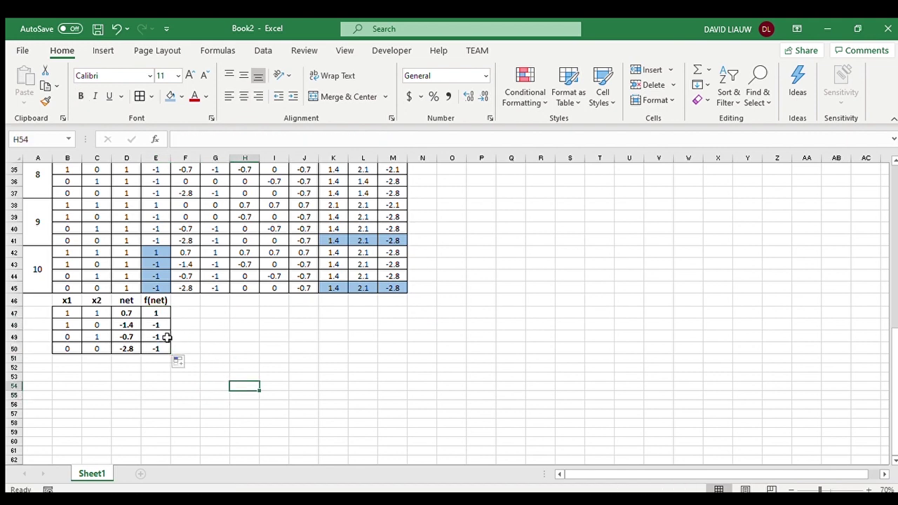
# Highlight the f(net) test results in E47:E50 with a yellow fill
pyautogui.moveTo(157, 313); pyautogui.dragTo(155, 347)
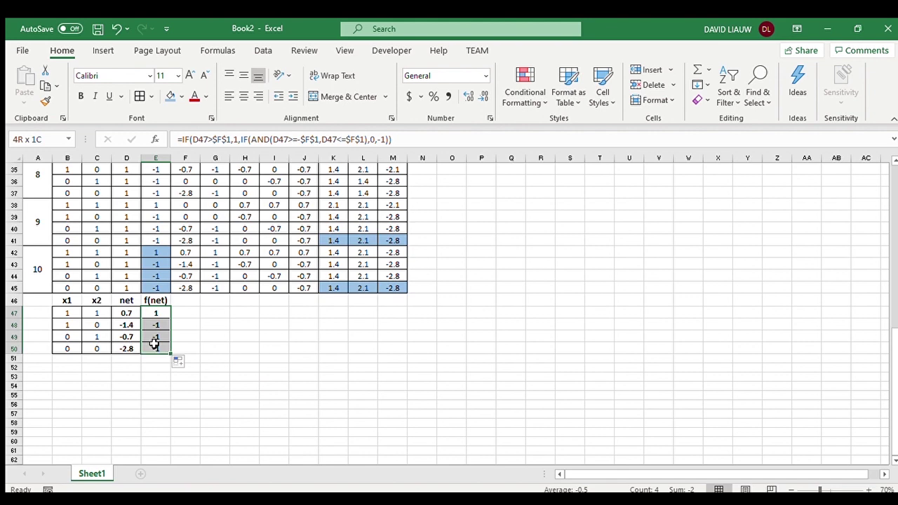
pyautogui.click(170, 96)
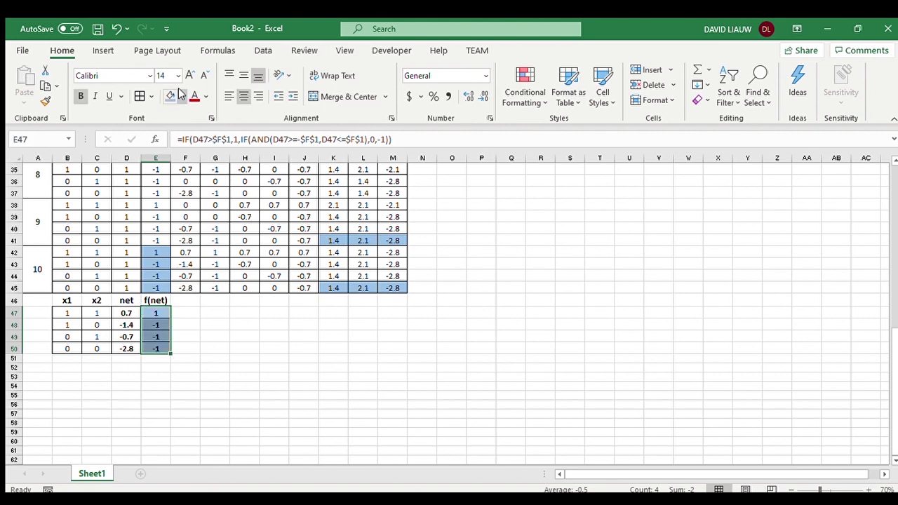
pyautogui.click(181, 96)
pyautogui.click(210, 208)
# Give the iteration 10 targets in E42:E45 the same yellow fill and compare them with the f(net) results
pyautogui.moveTo(157, 249); pyautogui.dragTo(155, 286)
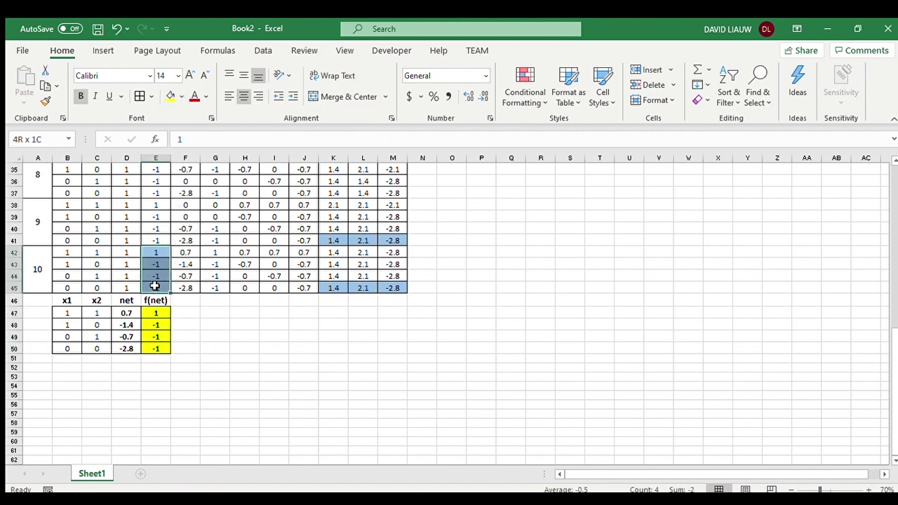
pyautogui.click(170, 96)
pyautogui.click(209, 397)
pyautogui.moveTo(161, 313); pyautogui.dragTo(156, 343)
pyautogui.moveTo(160, 251); pyautogui.dragTo(153, 284)
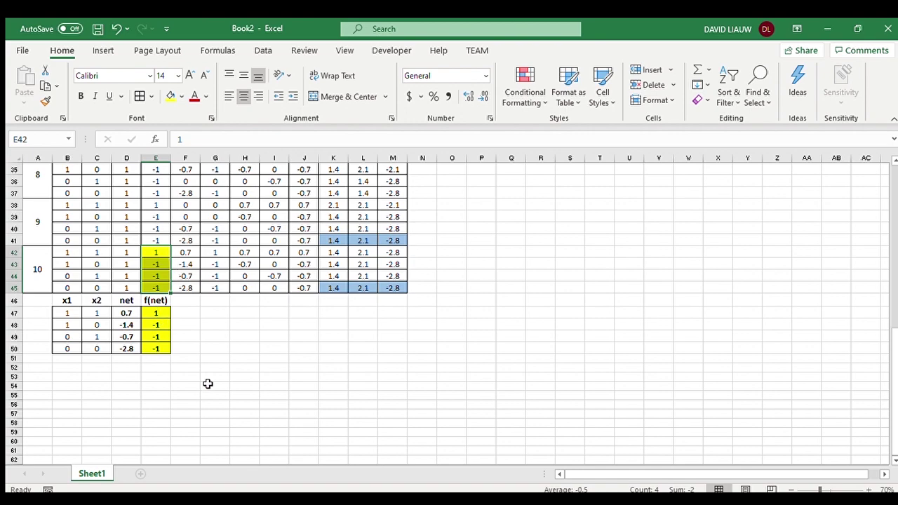
pyautogui.click(245, 377)
# Review the final weights in K45:M45 against the training table, the highlighted targets and the test results
pyautogui.scroll(11, 357, 417)
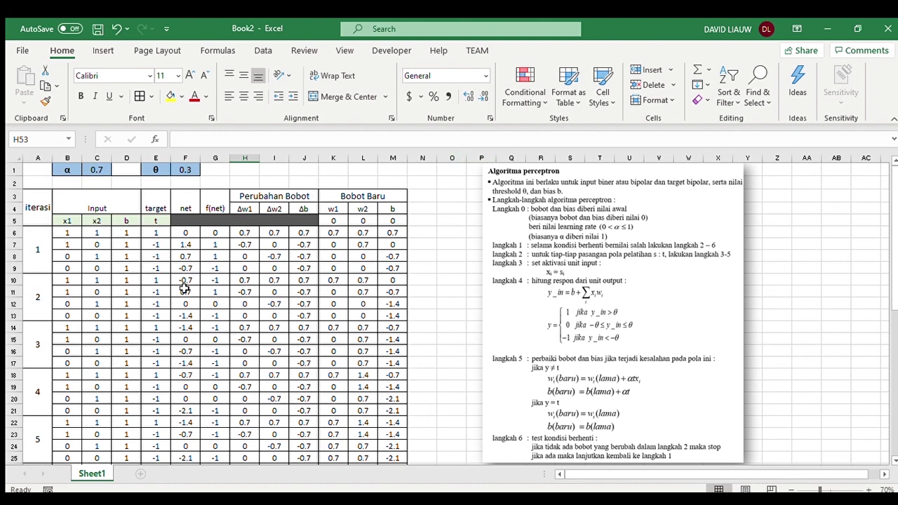
pyautogui.scroll(-9, 473, 320)
pyautogui.moveTo(340, 372); pyautogui.dragTo(394, 371)
pyautogui.click(393, 419)
pyautogui.moveTo(337, 370); pyautogui.dragTo(394, 374)
pyautogui.scroll(9, 431, 396)
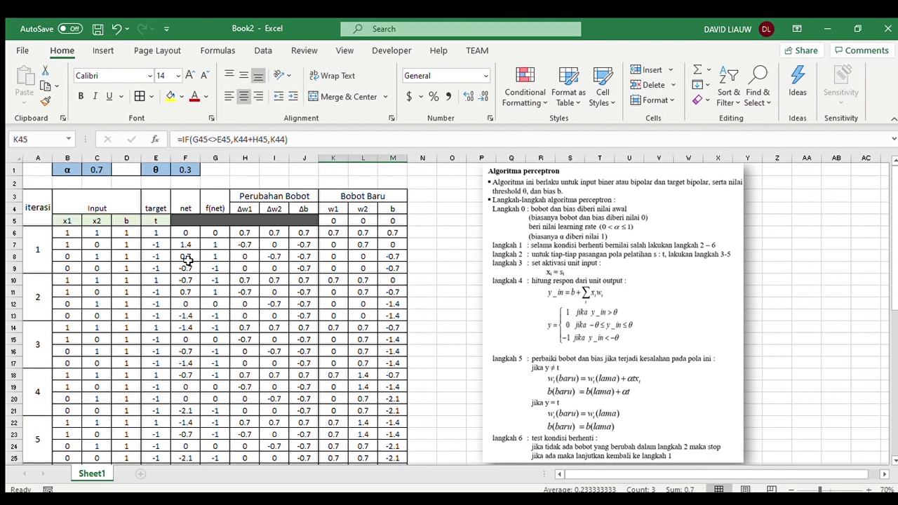
pyautogui.scroll(-11, 188, 259)
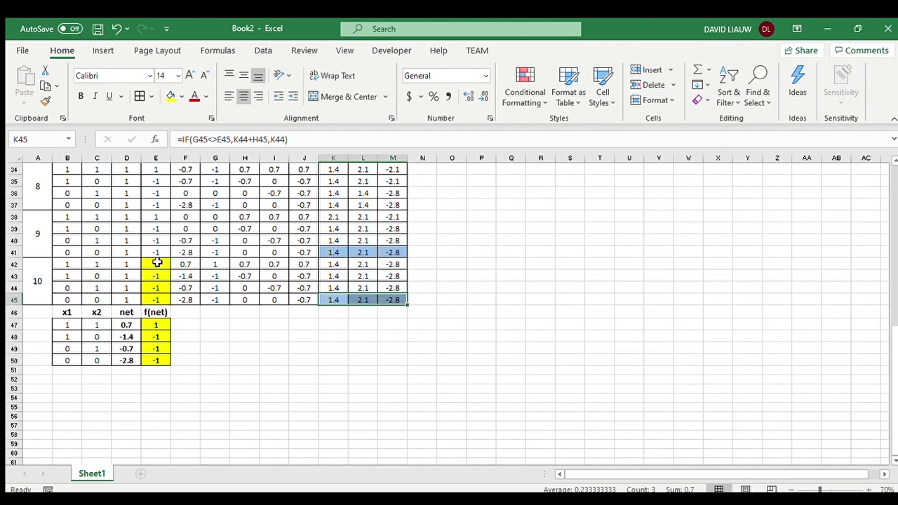
pyautogui.scroll(11, 674, 291)
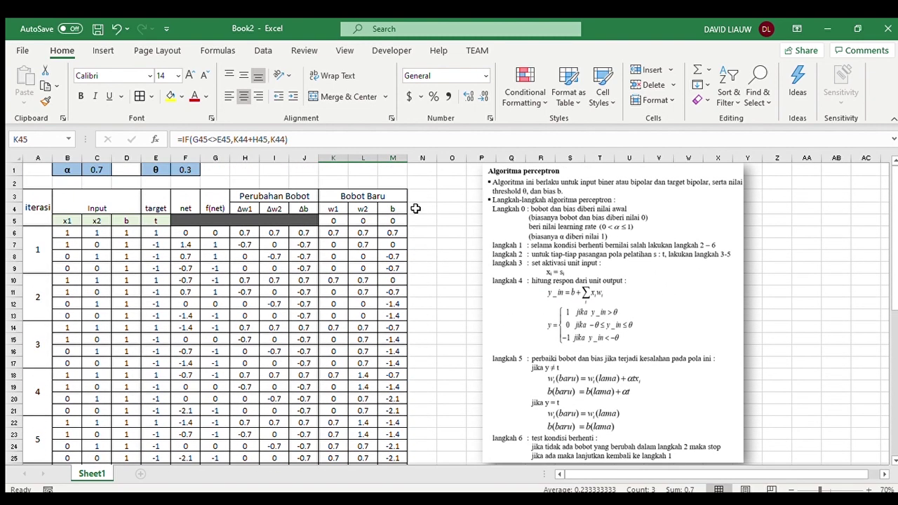